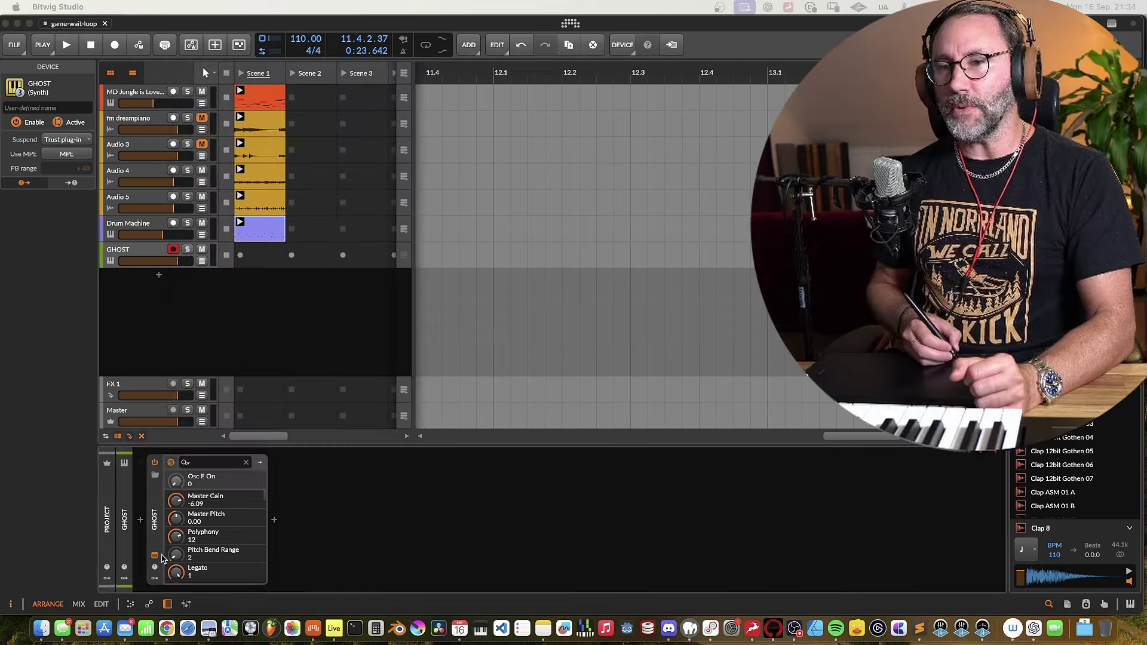
- Open the GHOST synth's plug-in window, reposition it, and bring up its preset browser
click(155, 555)
click(155, 555)
click(155, 554)
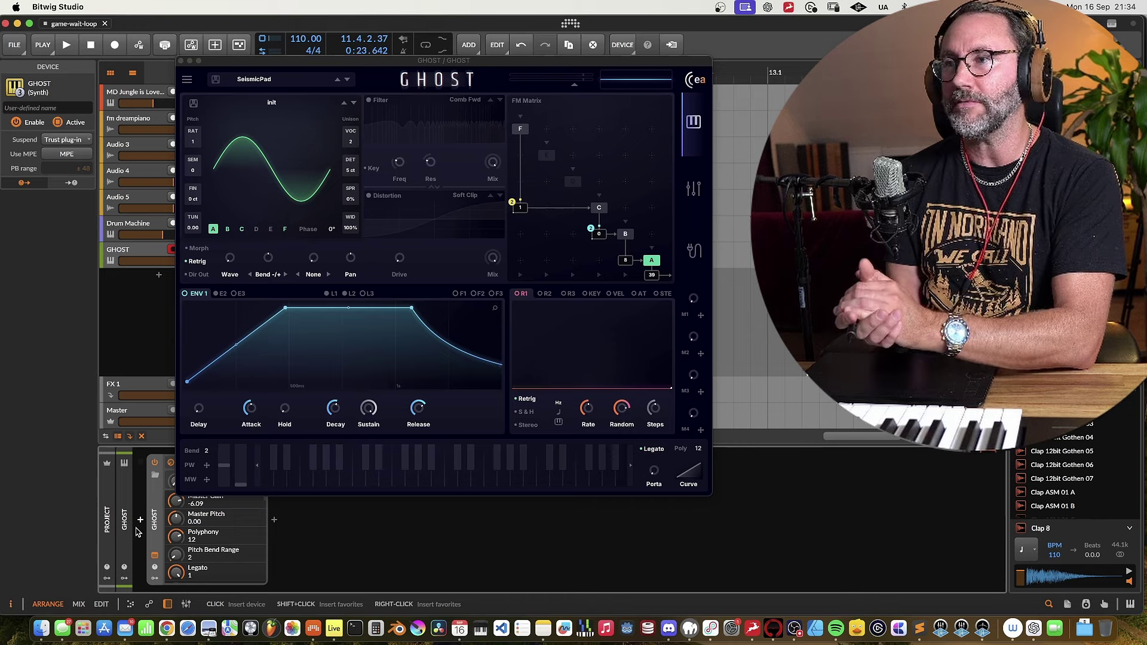
drag(451, 62, 490, 20)
click(292, 40)
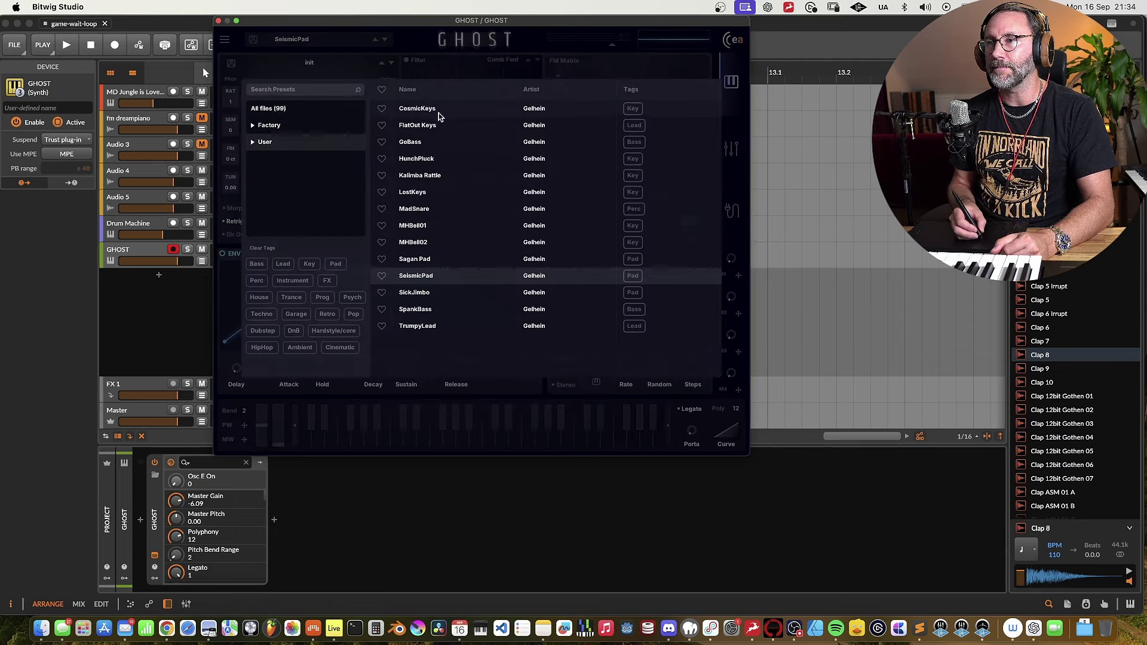
- Audition the CosmicKeys and GoBass presets, and close the preset browser
click(433, 110)
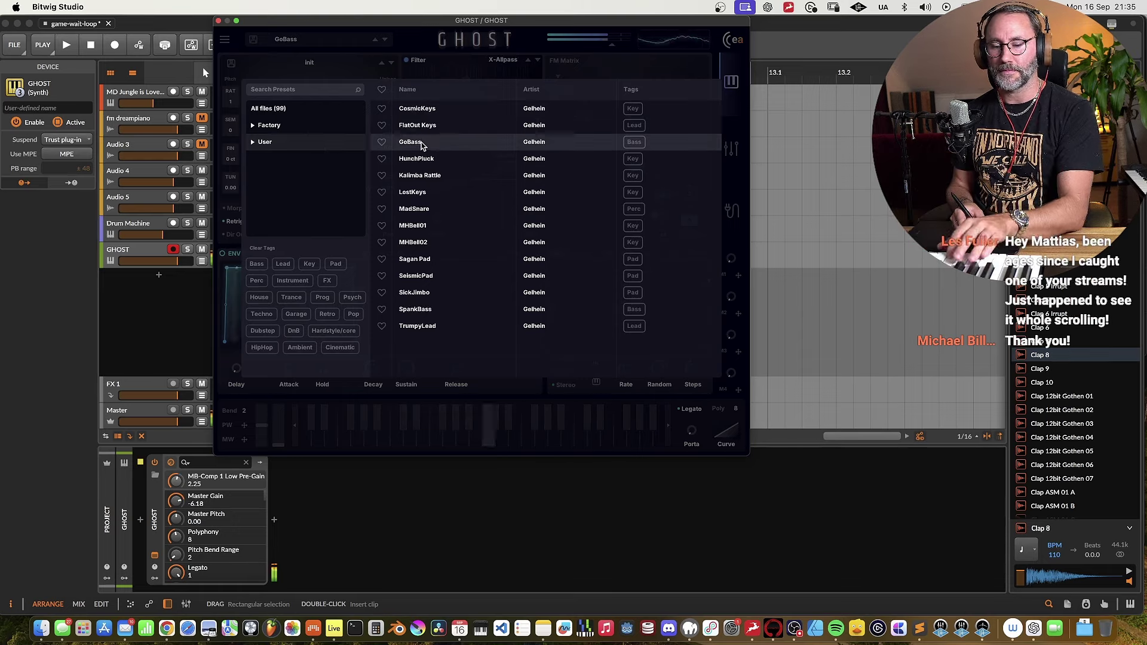
click(418, 143)
click(457, 70)
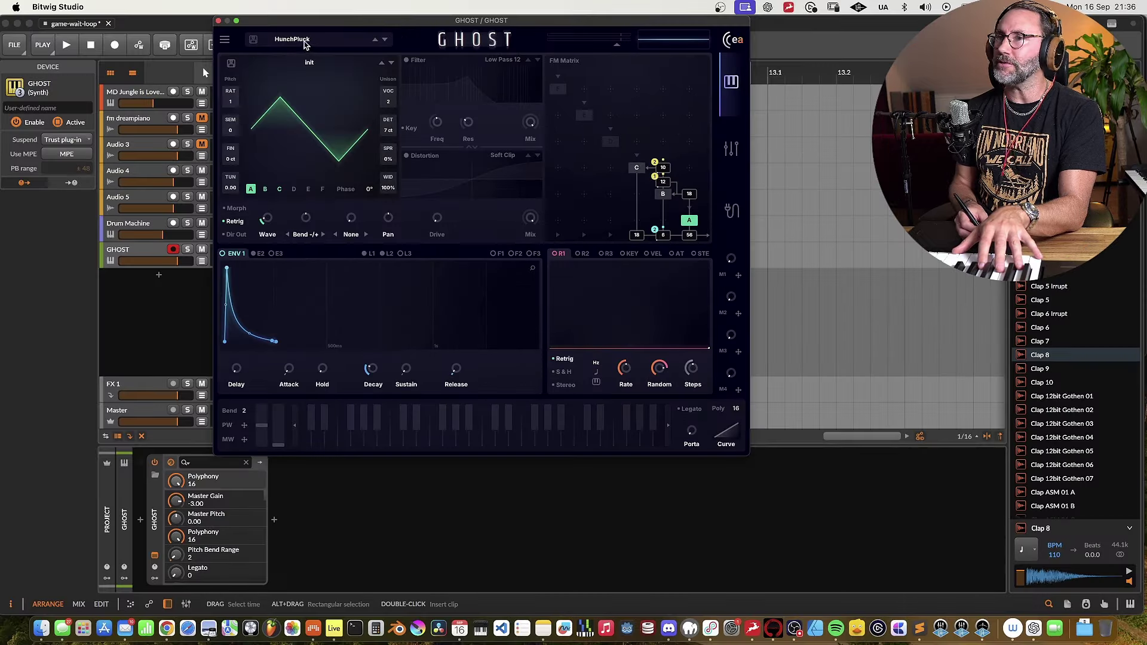
- Load the Kalimba Rattle preset to audition it, and replace it with the LostKeys preset
click(304, 42)
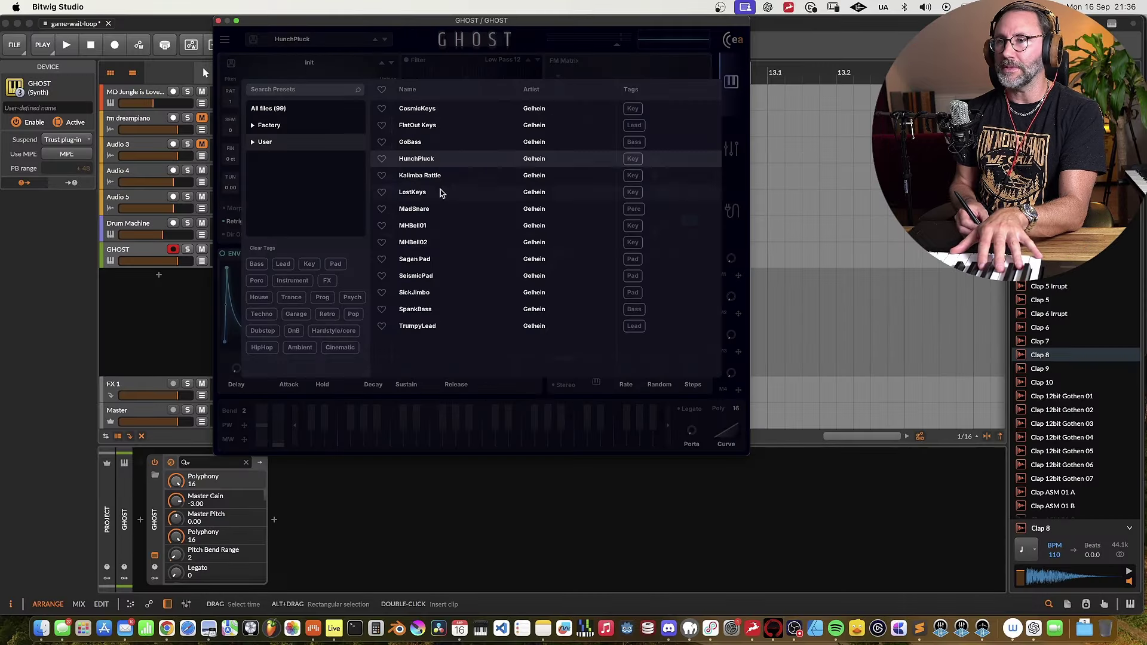
click(429, 177)
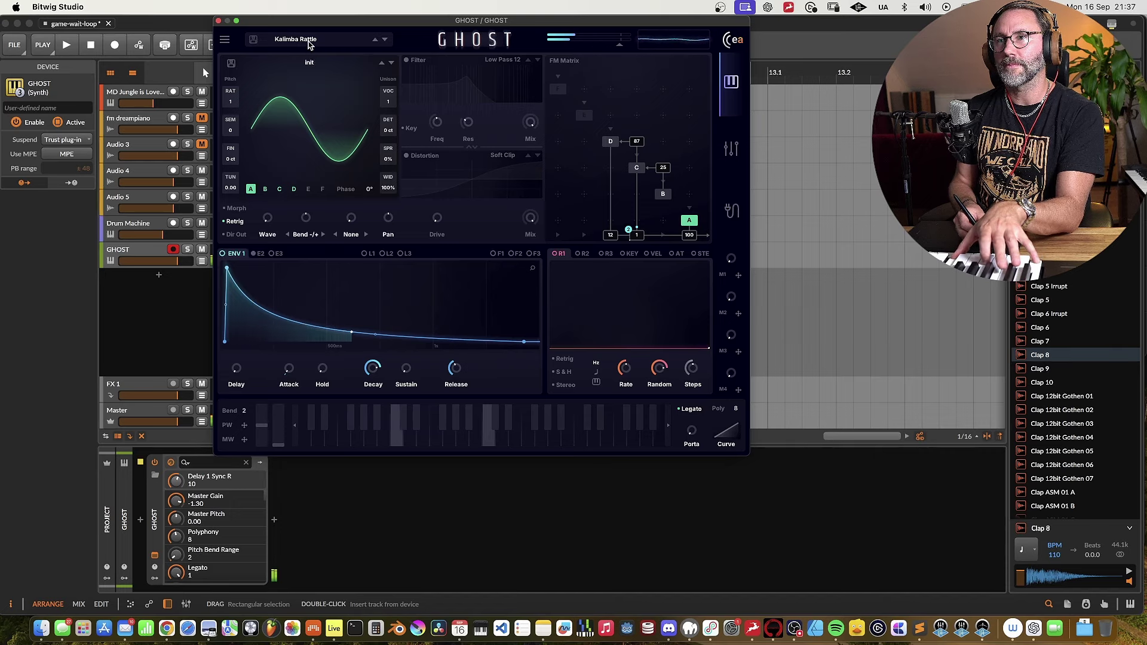
click(302, 39)
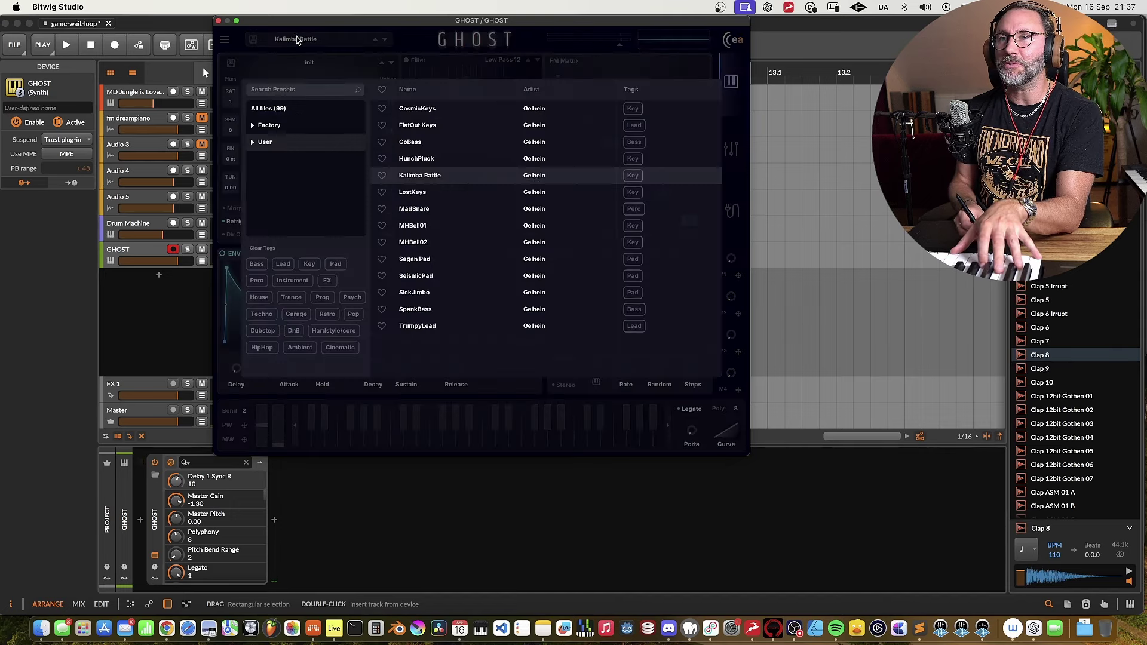
double_click(419, 193)
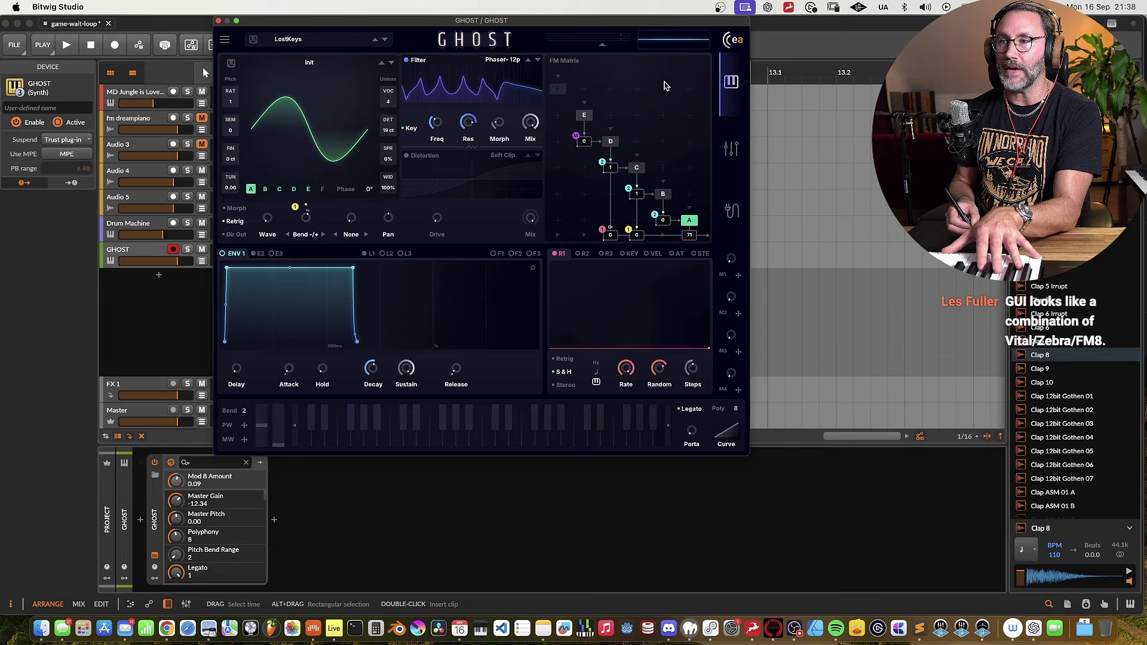
- Examine the waveform, pitch, unison and filter settings of oscillators A through E in the LostKeys preset
click(265, 189)
click(279, 190)
click(293, 190)
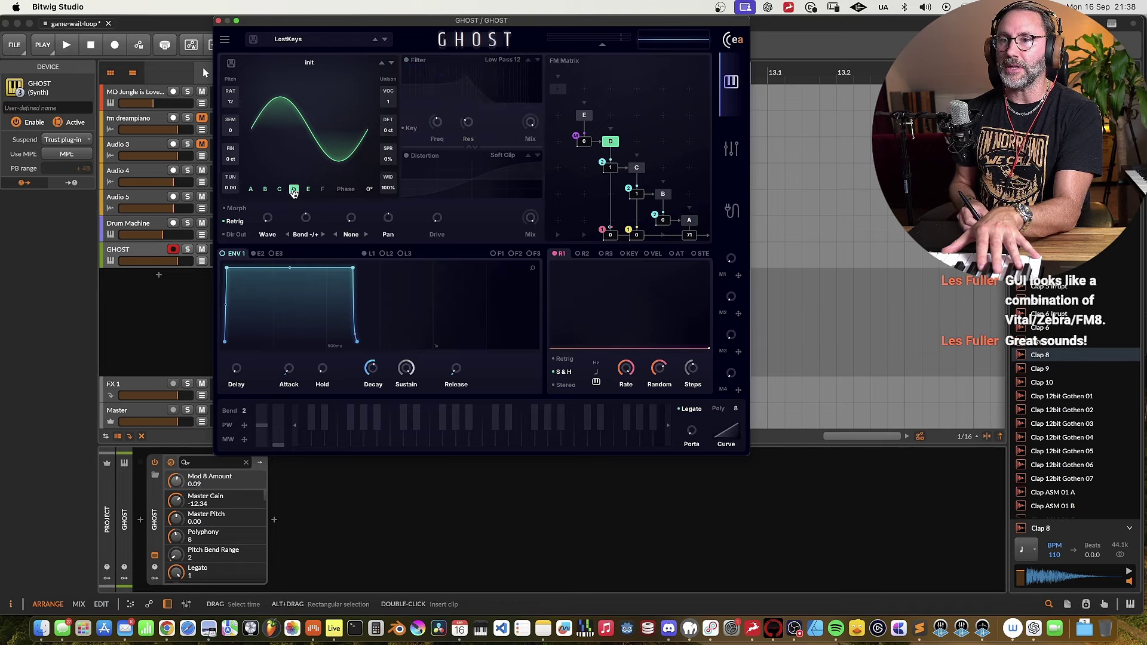
click(309, 189)
click(251, 189)
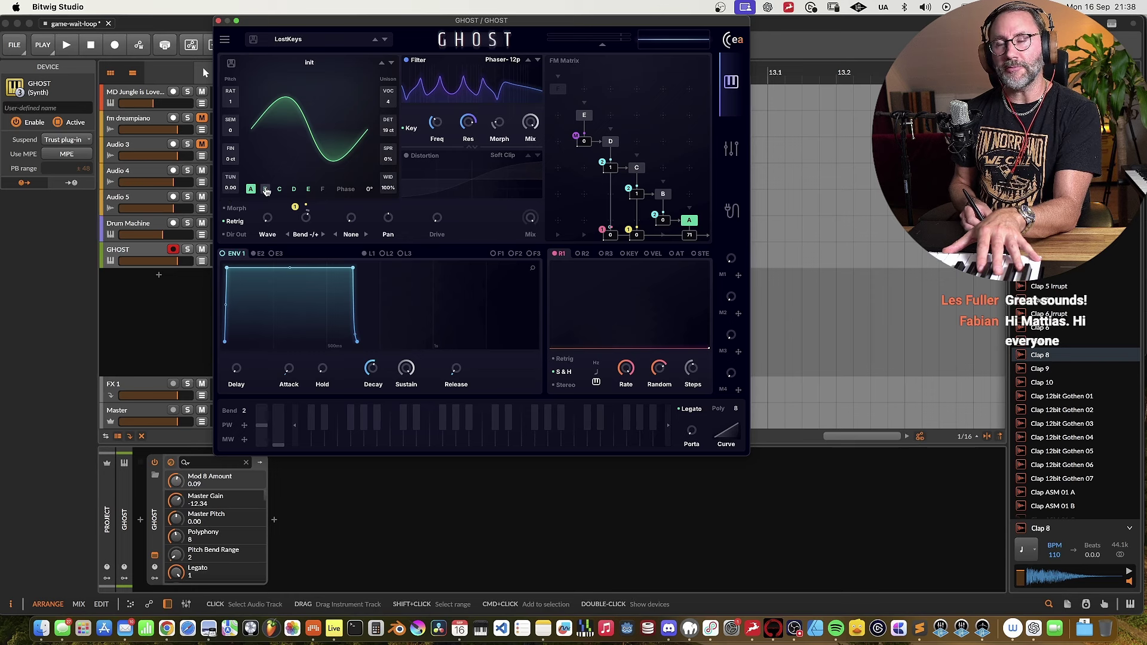
click(52, 290)
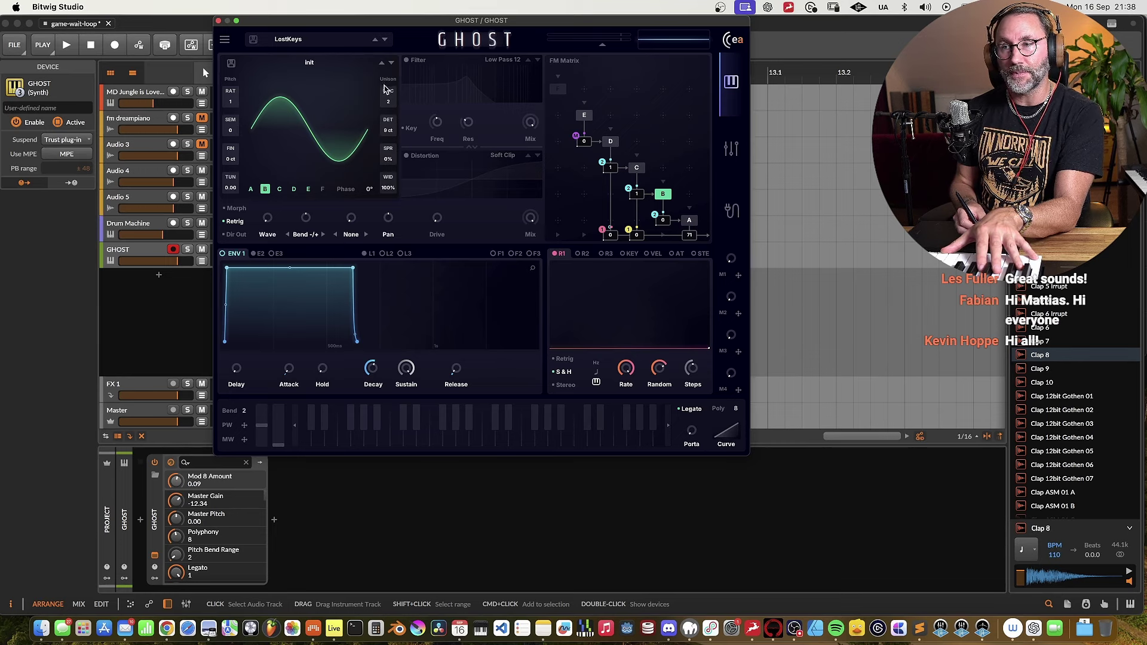
click(279, 188)
click(293, 189)
click(308, 189)
click(251, 190)
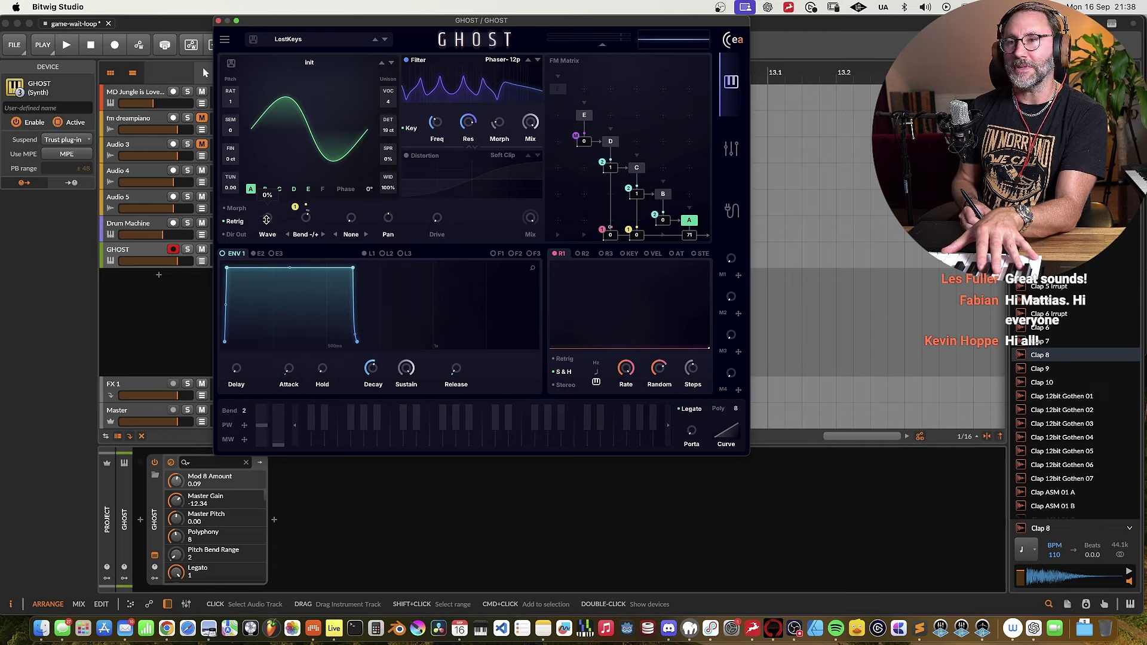
- Sweep oscillator A's wave shape up and back to a sine, and view its bend, spectral and filter type options
drag(268, 208, 326, 112)
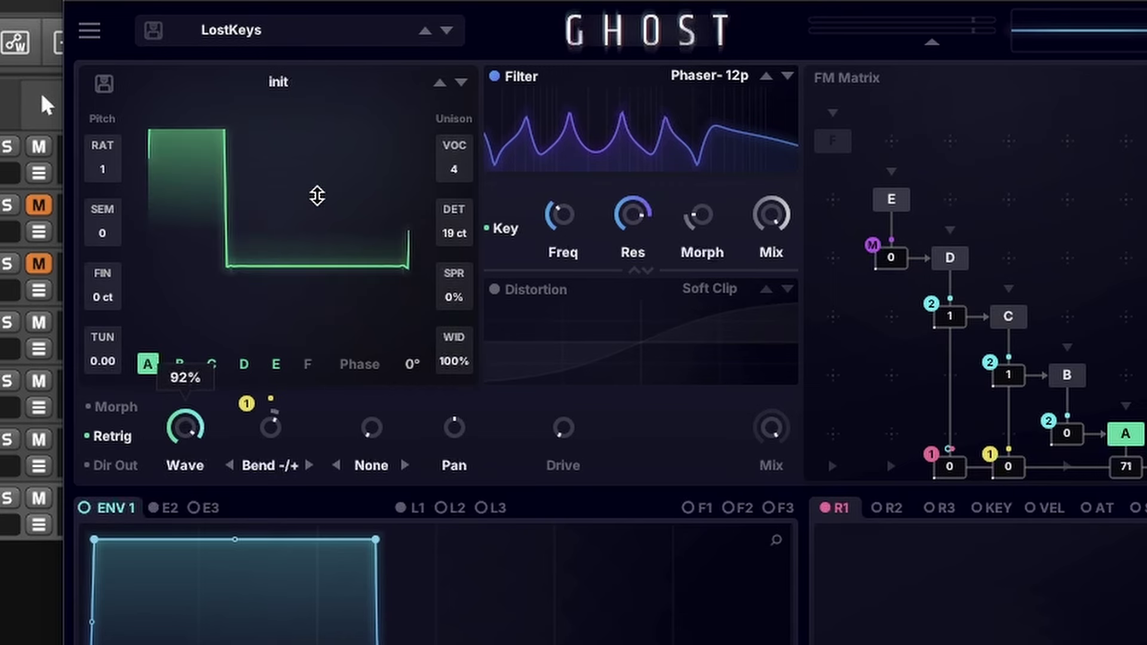
drag(317, 195, 253, 478)
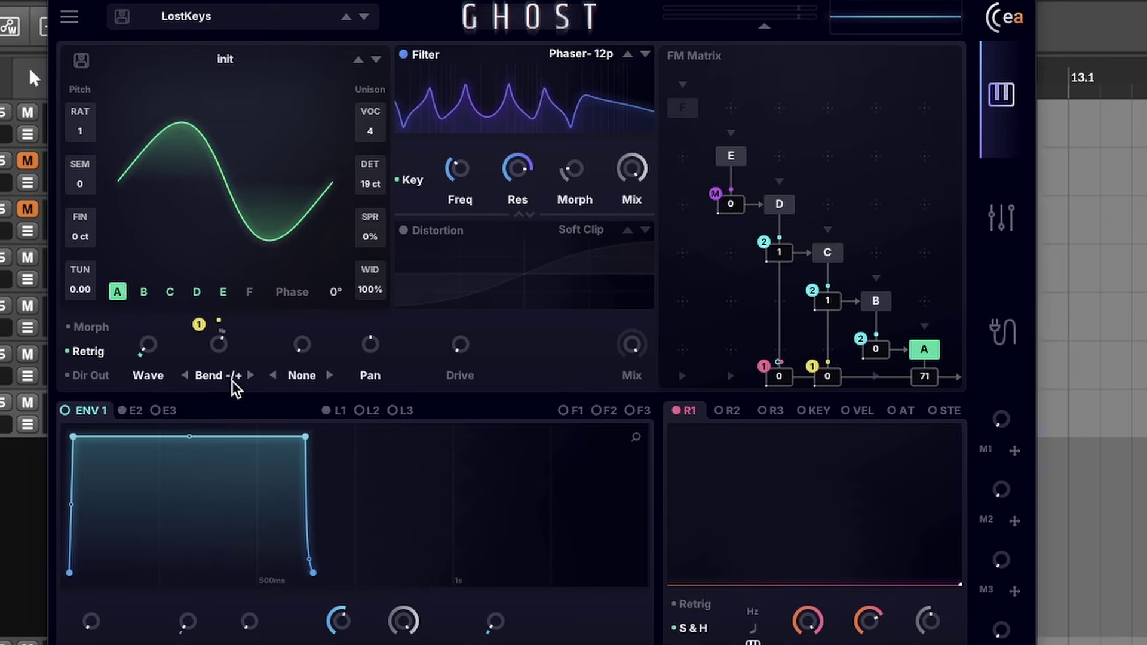
click(232, 381)
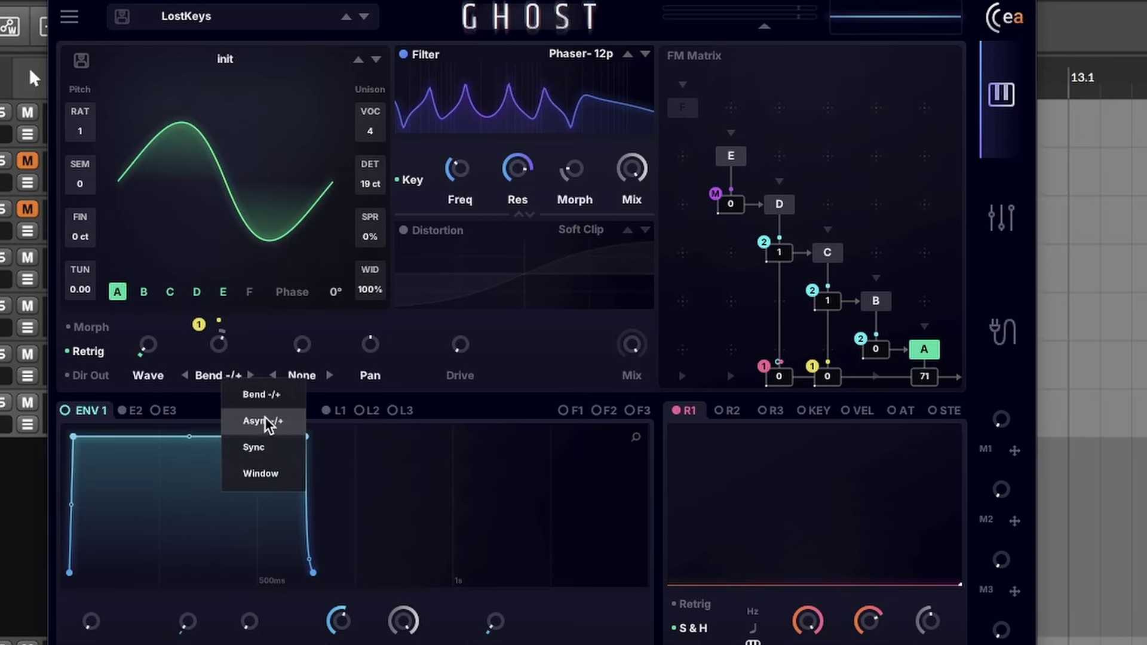
click(307, 376)
click(307, 376)
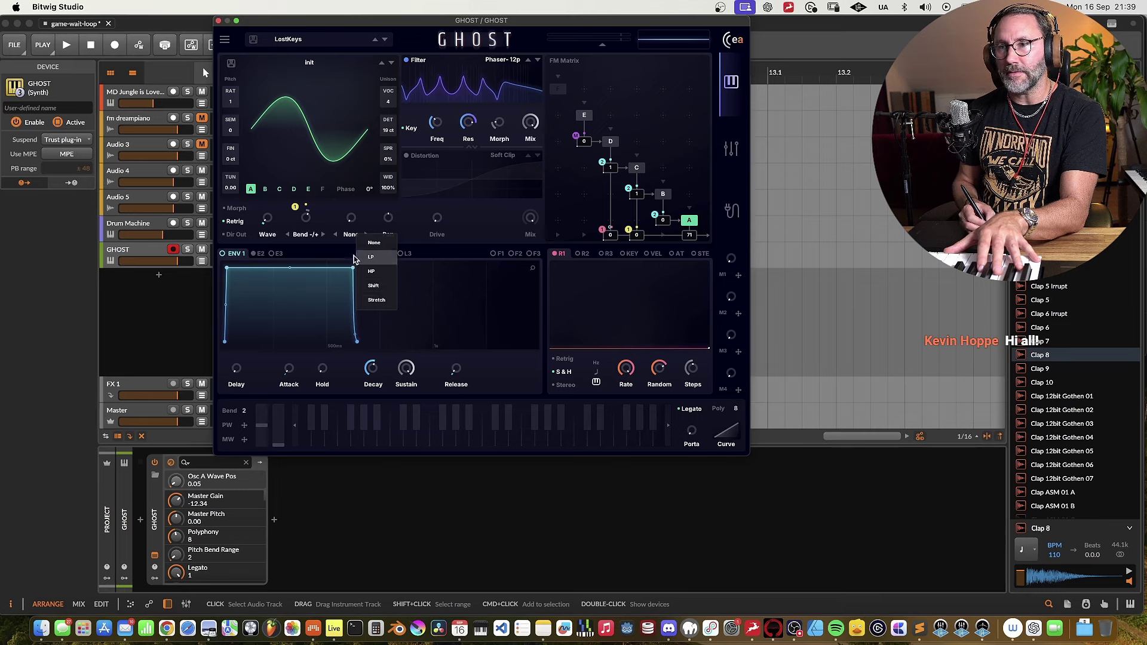
click(350, 237)
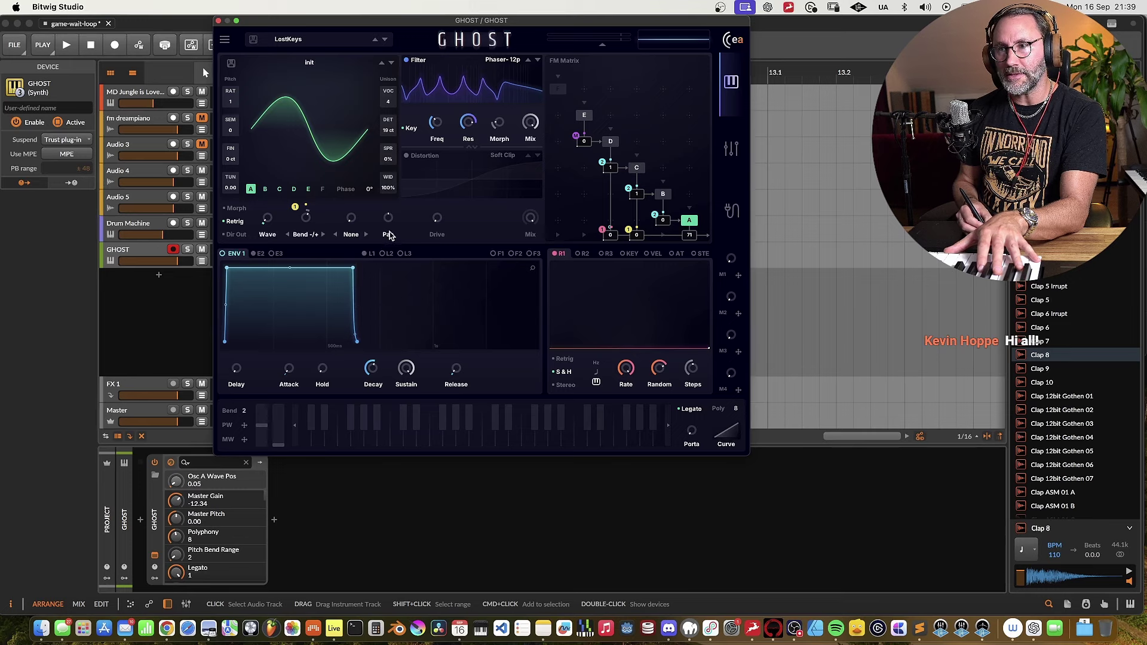
click(499, 62)
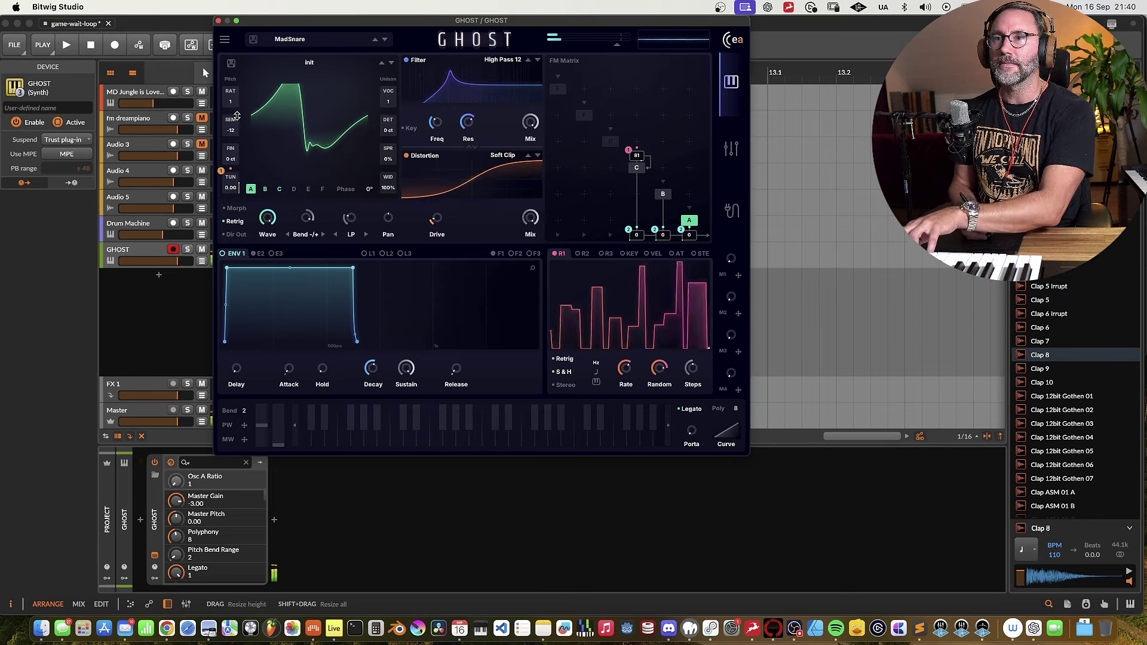
- Try adjusting oscillator A's pitch ratio in the MadSnare preset, and load the MHBell02 preset
drag(232, 101, 232, 90)
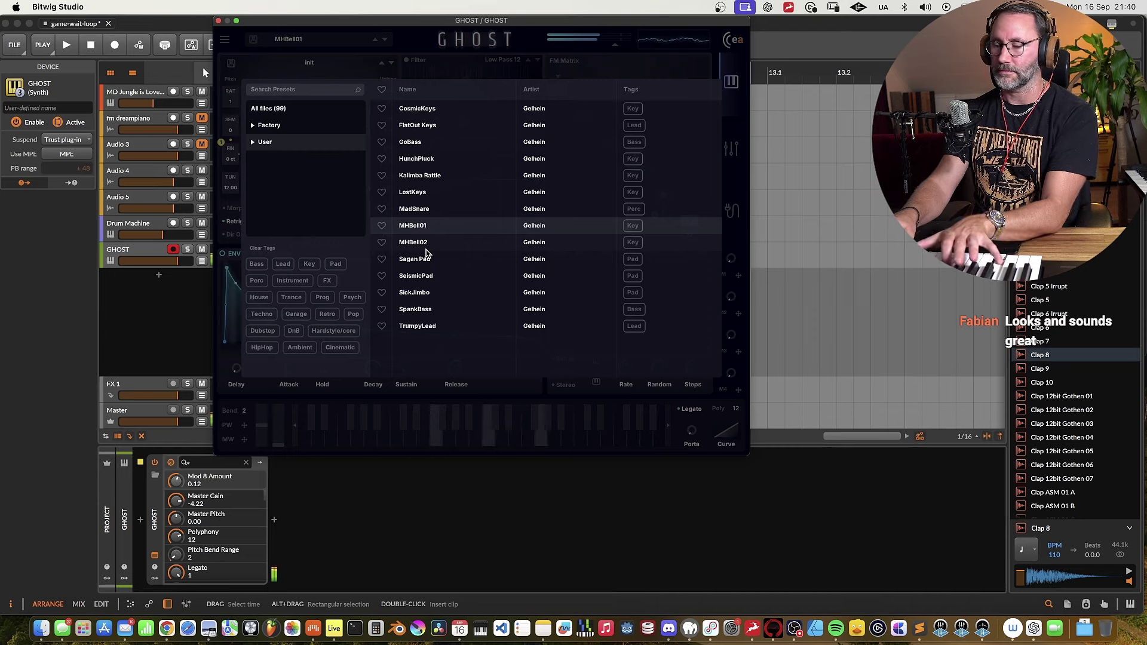
click(428, 240)
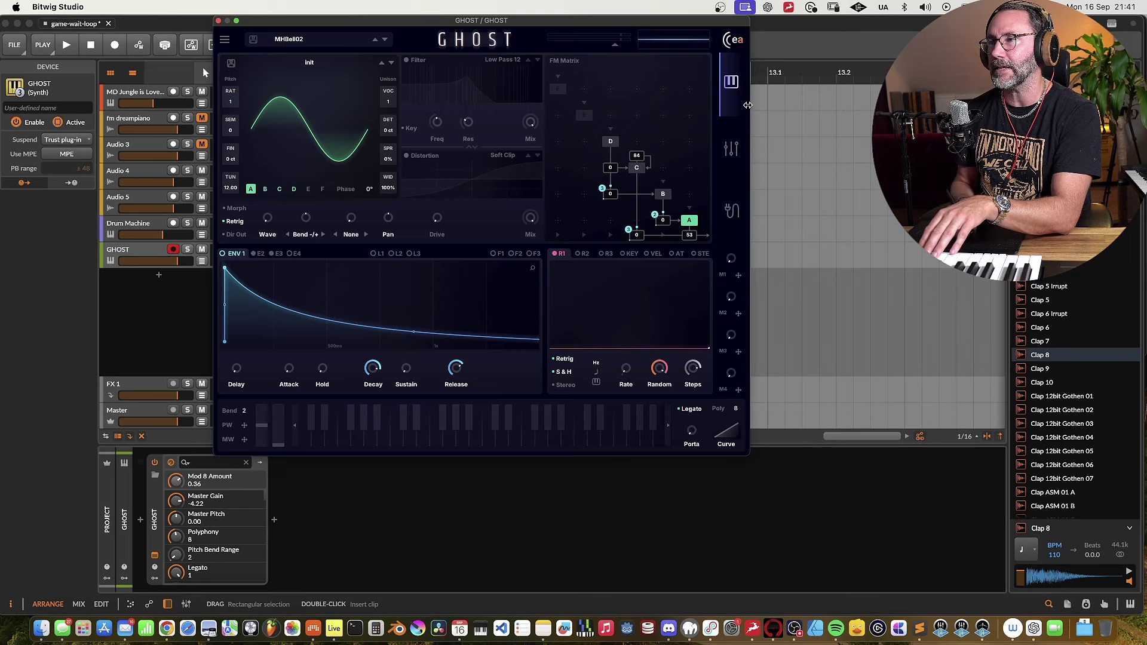
- Examine the multiband compressor and reverb in the MHBell02 preset's effects chain
click(731, 151)
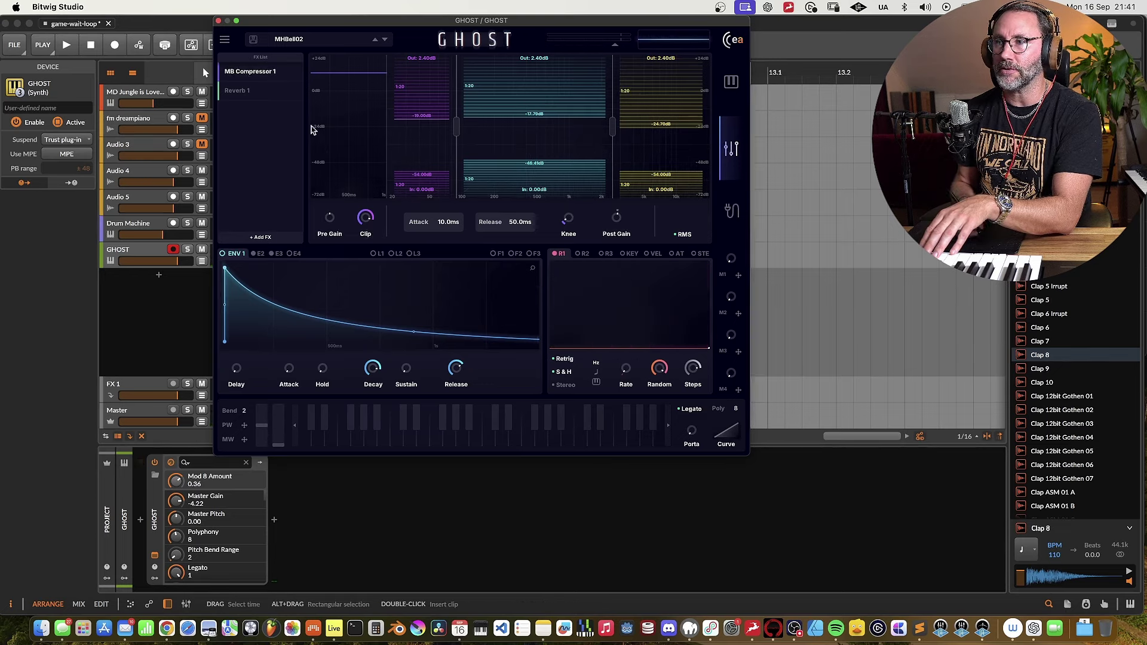
click(258, 92)
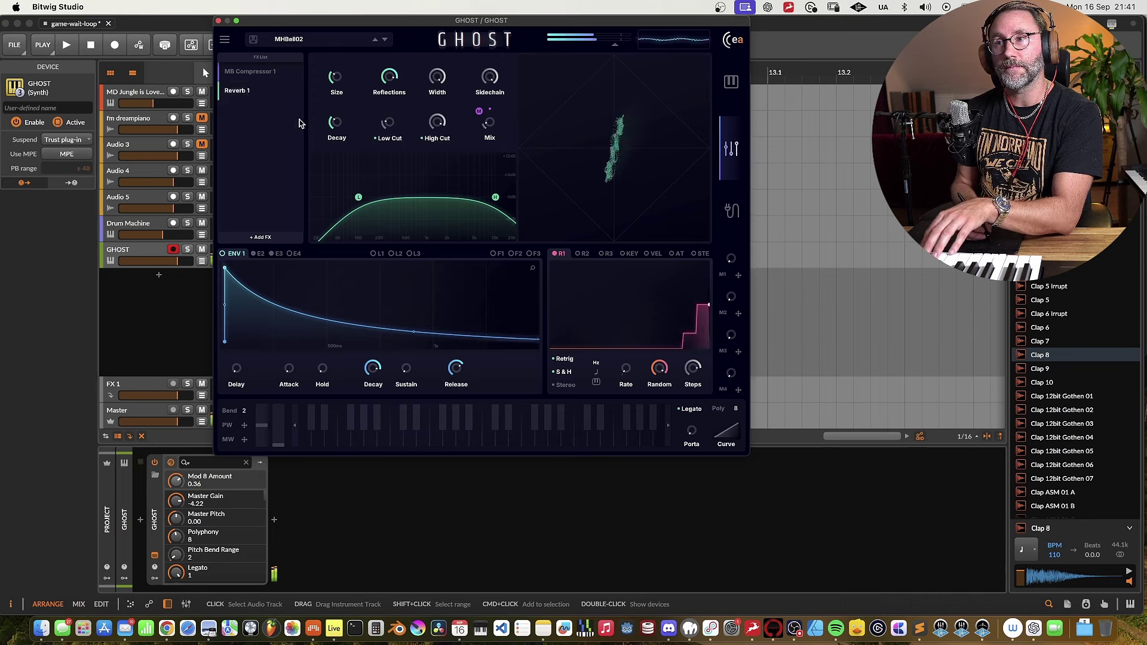
mouse_move(338, 79)
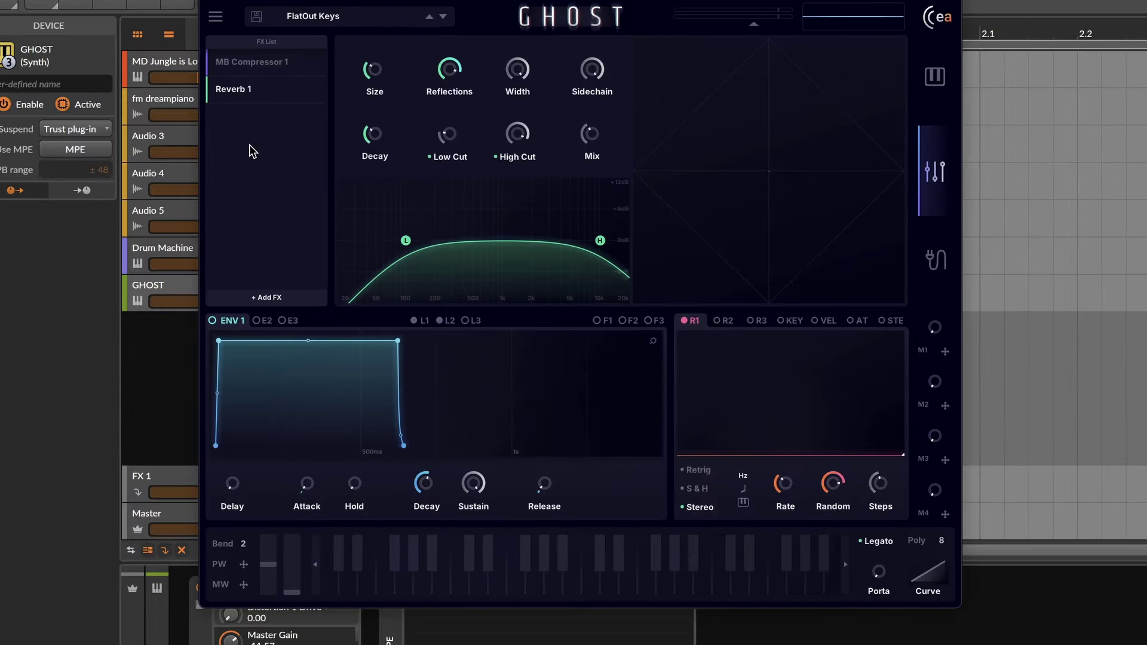
- Add a Distortion effect to the FlatOut Keys preset, set its drive to about 0.36, and view its clipping types
click(254, 148)
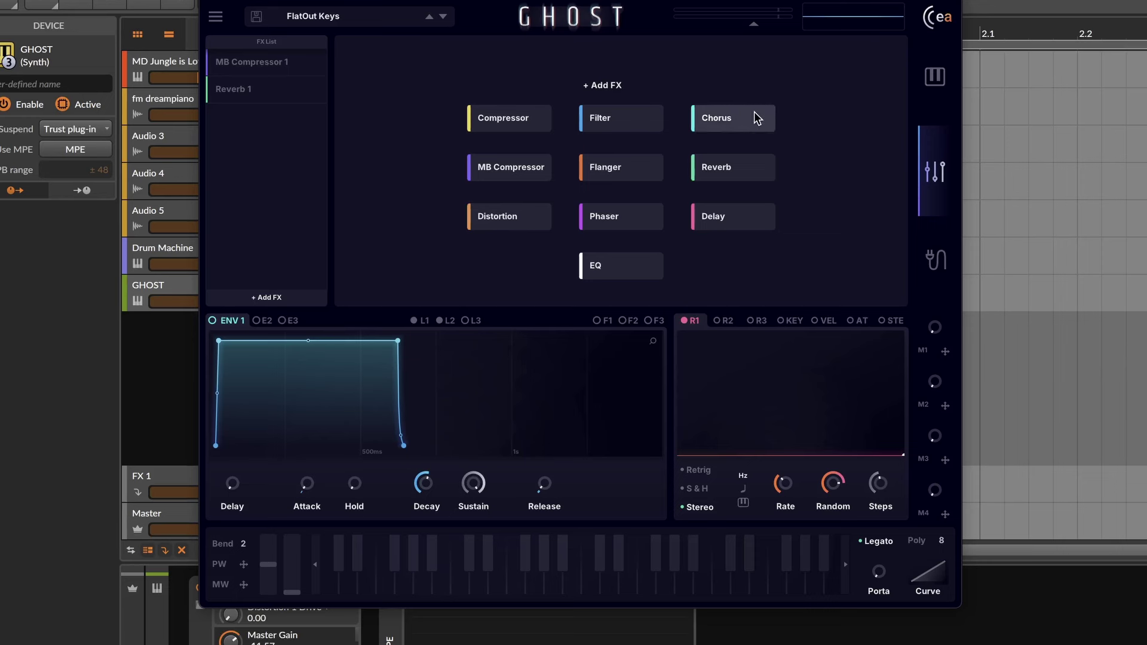
click(538, 217)
drag(389, 236, 591, 65)
click(580, 47)
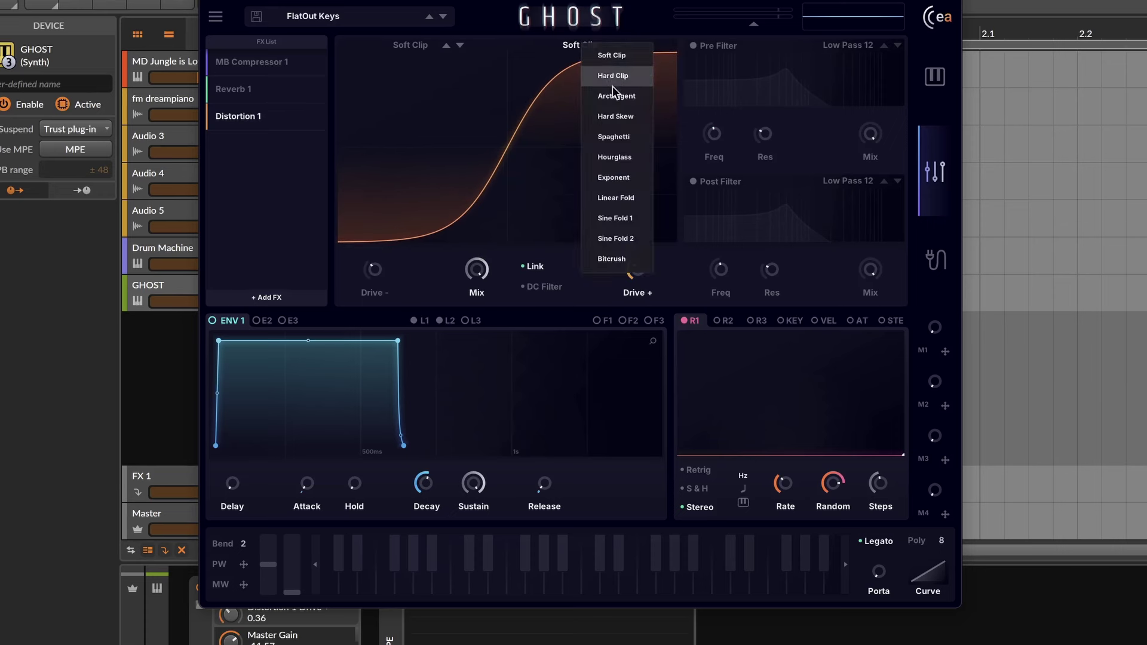
click(319, 172)
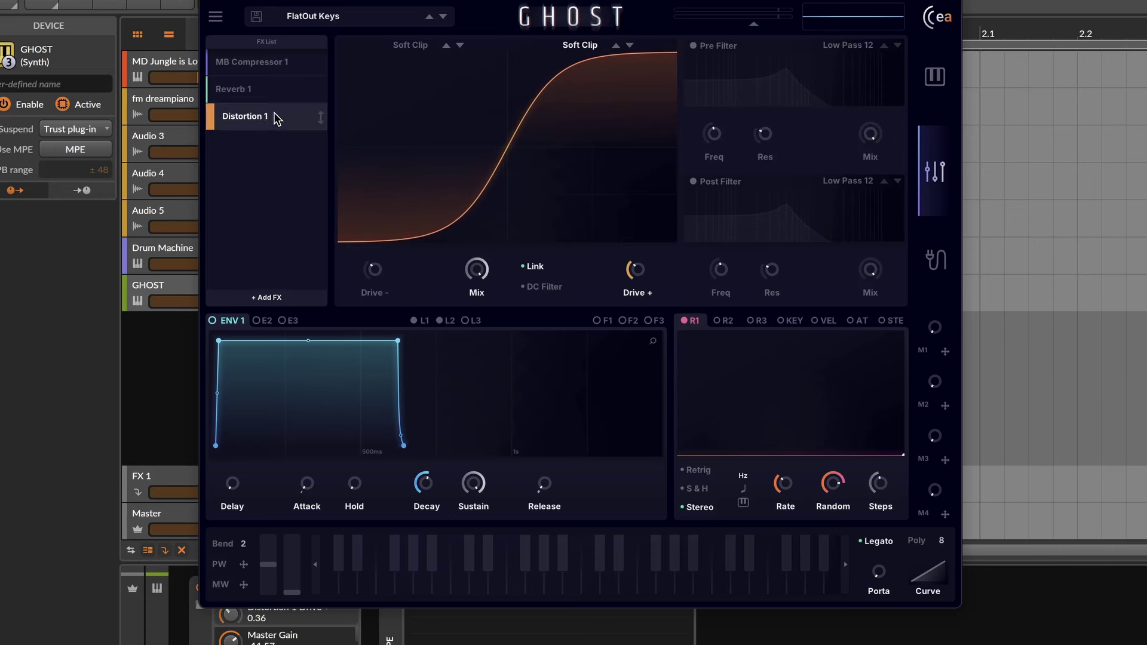
mouse_move(319, 122)
mouse_down()
mouse_move(319, 91)
mouse_move(321, 128)
mouse_up()
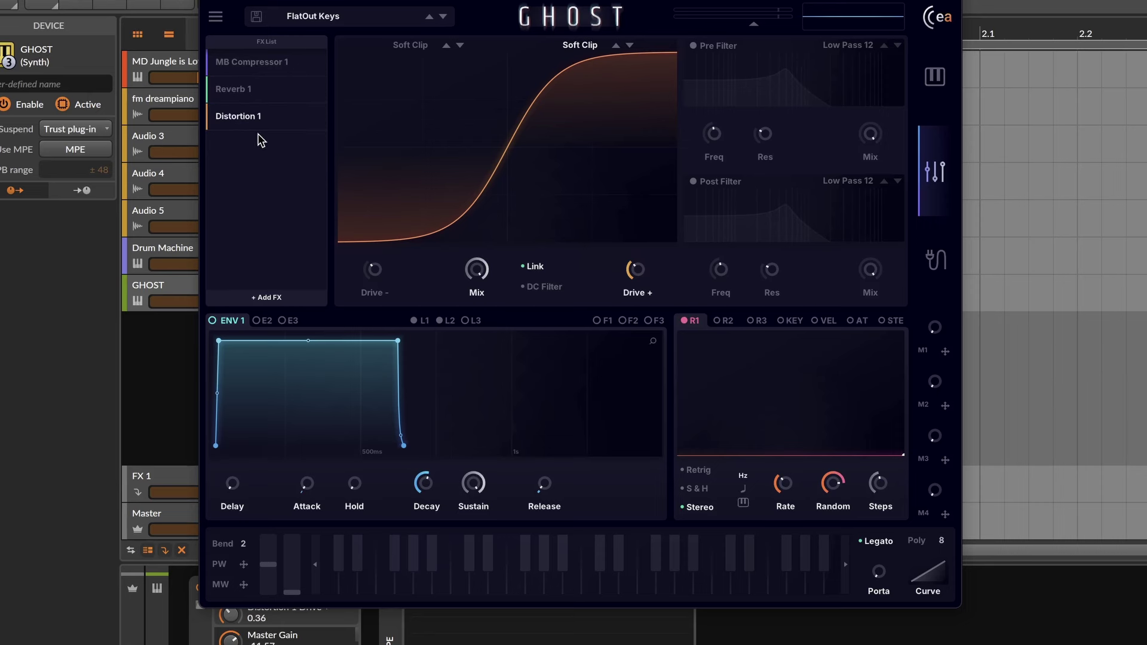
- Add a Chorus and a Compressor to the end of the effects chain
click(266, 297)
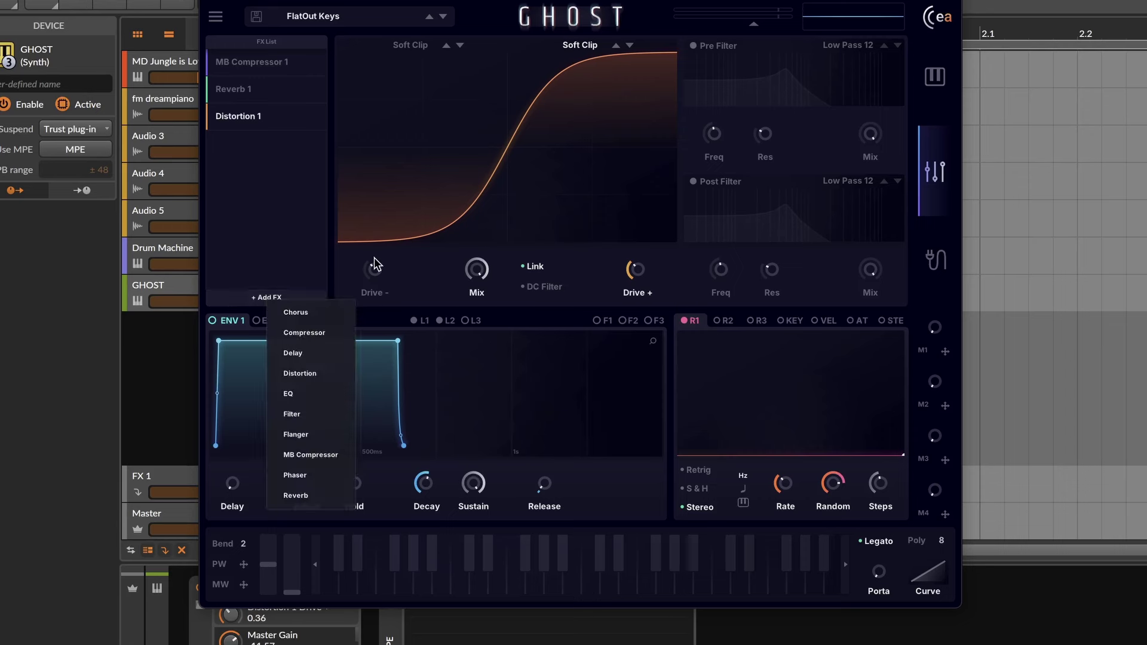
click(299, 313)
click(269, 297)
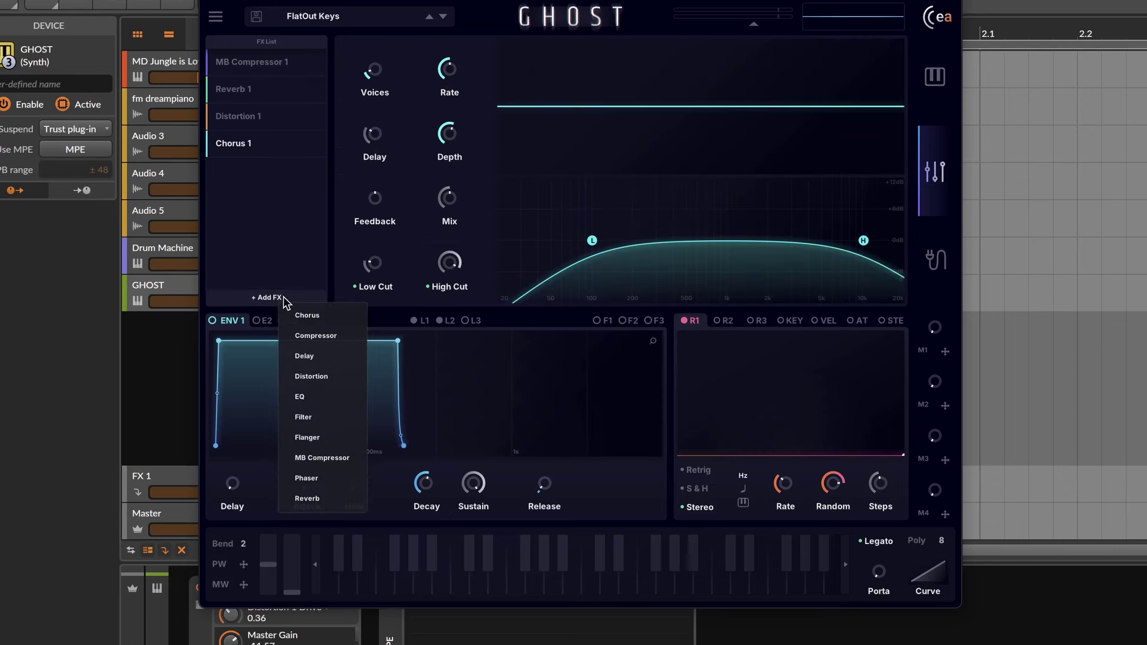
click(321, 341)
- Review the settings of each effect in the chain: chorus, distortion, reverb, multiband compressor and compressor
click(282, 145)
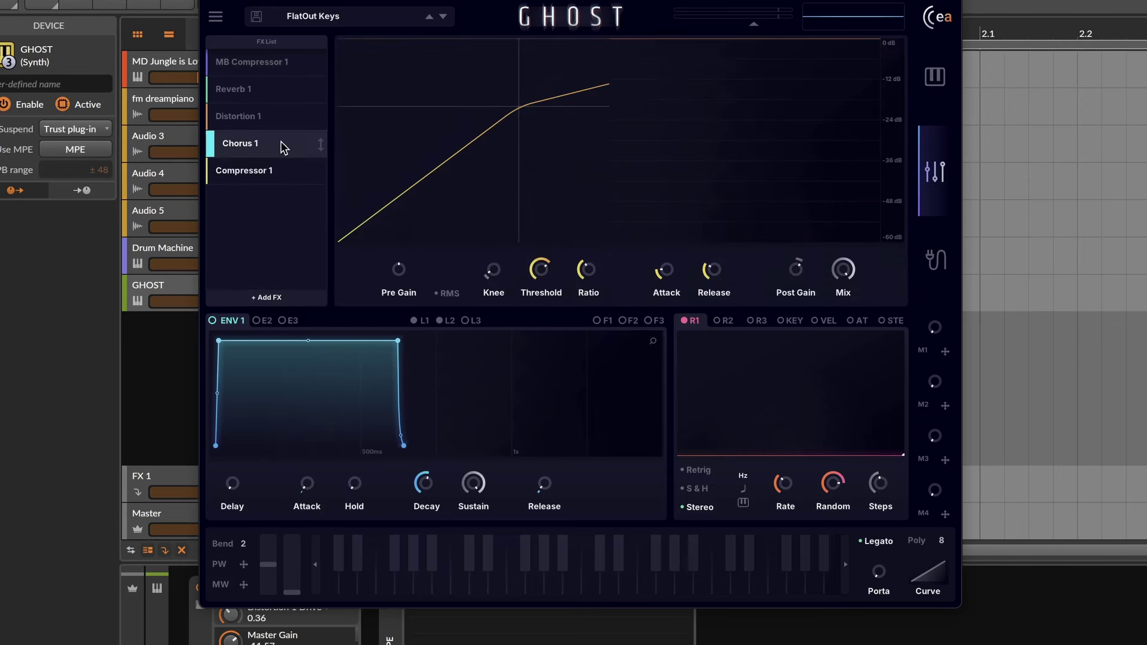
mouse_move(447, 138)
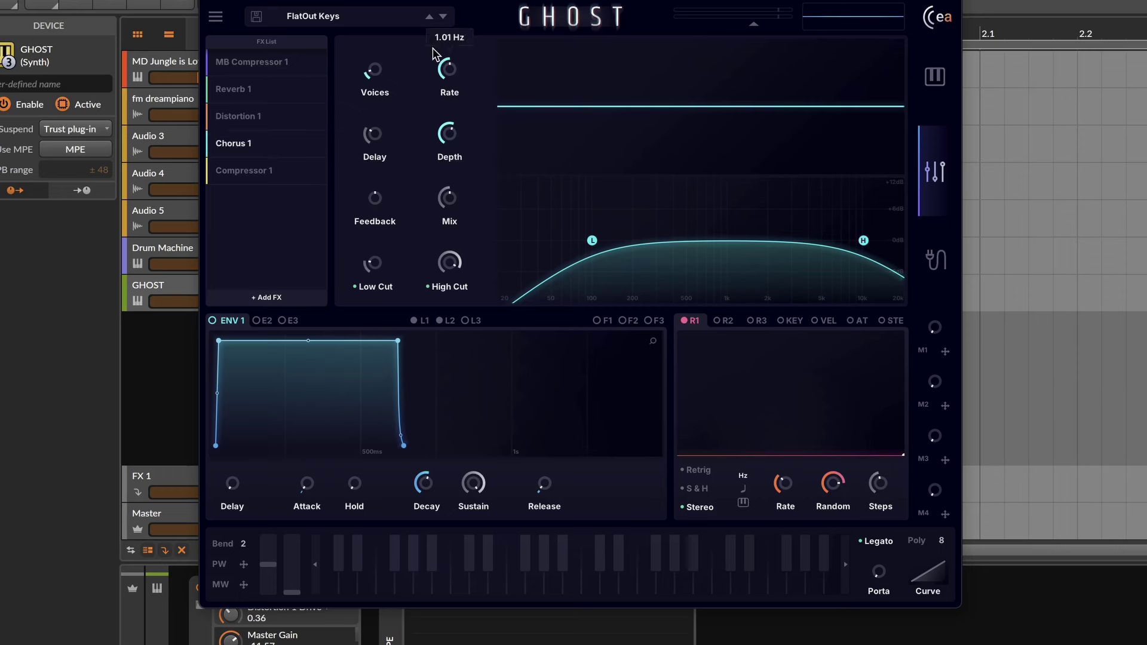
click(281, 116)
click(269, 89)
click(262, 62)
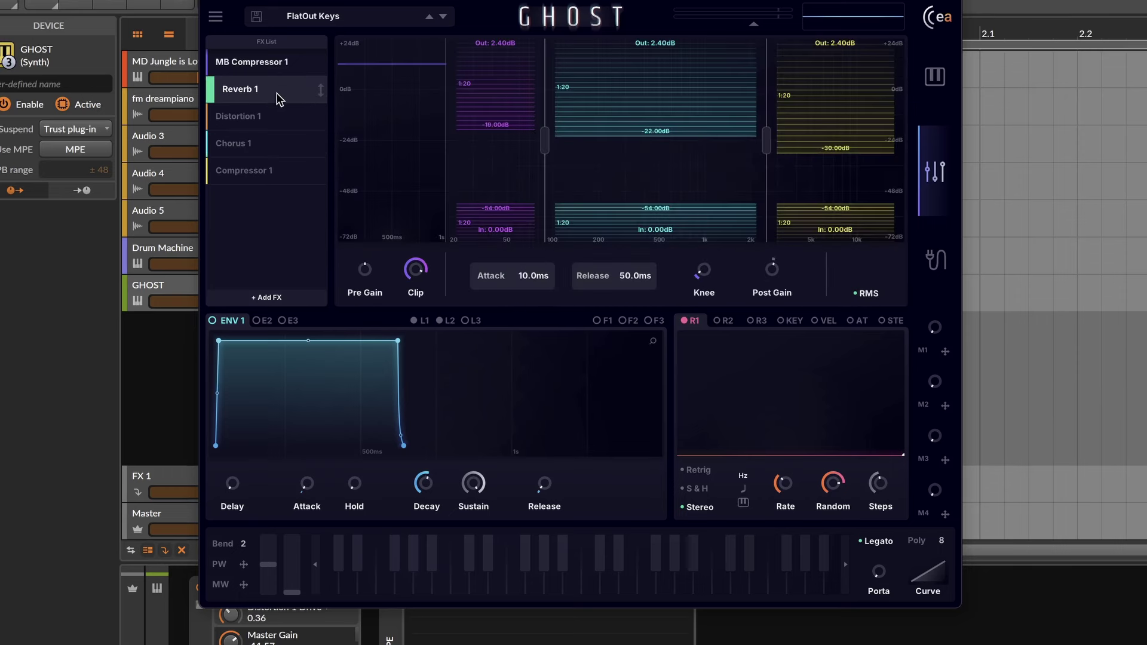
click(280, 94)
click(281, 116)
click(278, 146)
click(307, 170)
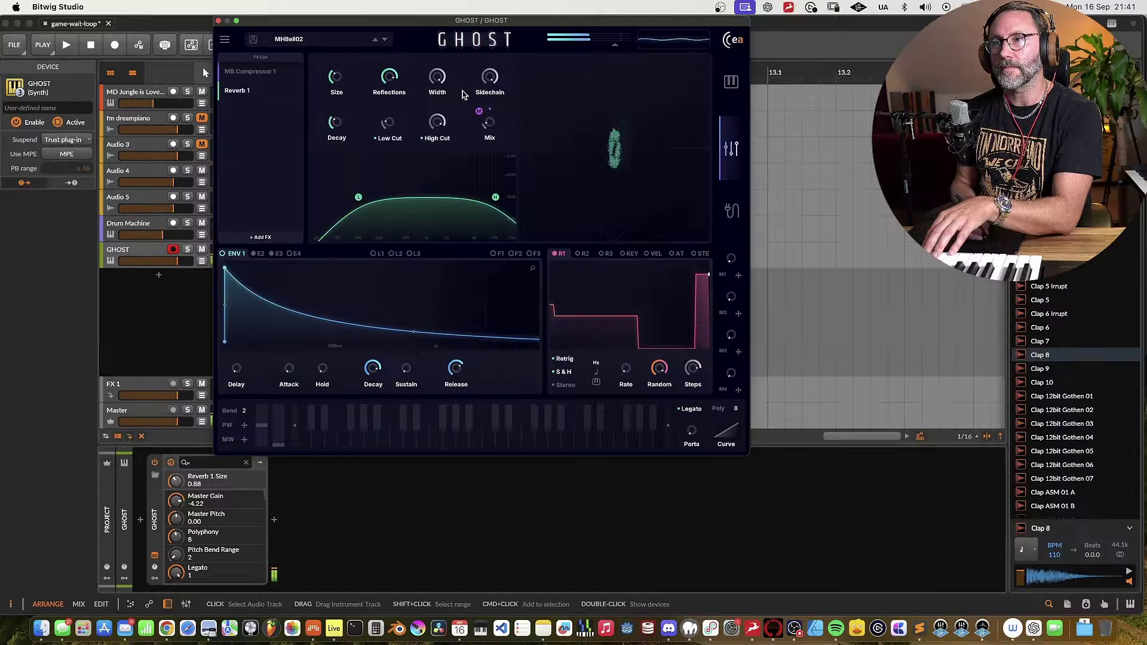
- Assign the mod wheel as a modulation source for the Decay of Reverb 1 in the MHBell02 preset
mouse_move(482, 112)
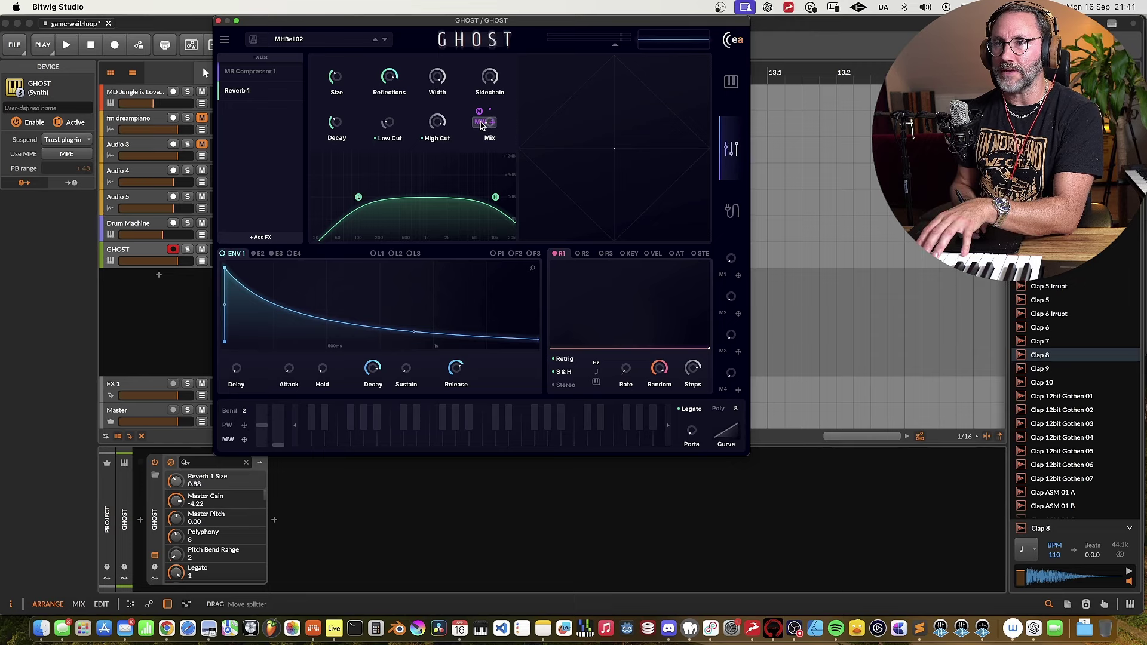
drag(427, 128, 339, 128)
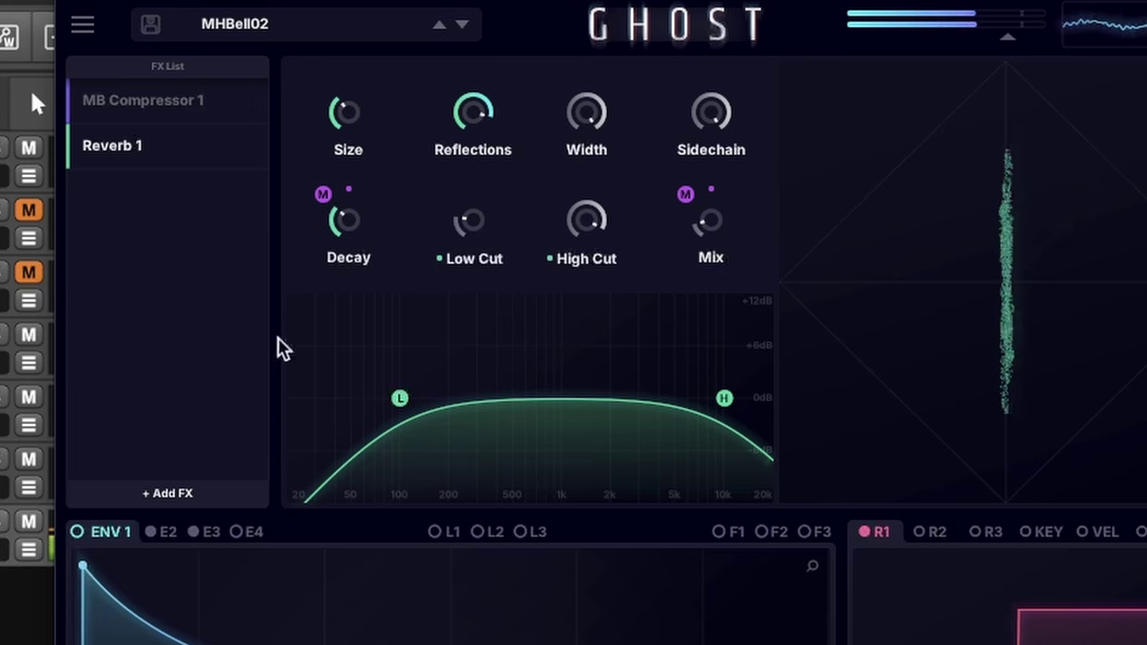
- Adjust the mod wheel amount on Reverb 1's Decay, and add a Chorus to MHBell02 with a raised rate
mouse_move(321, 193)
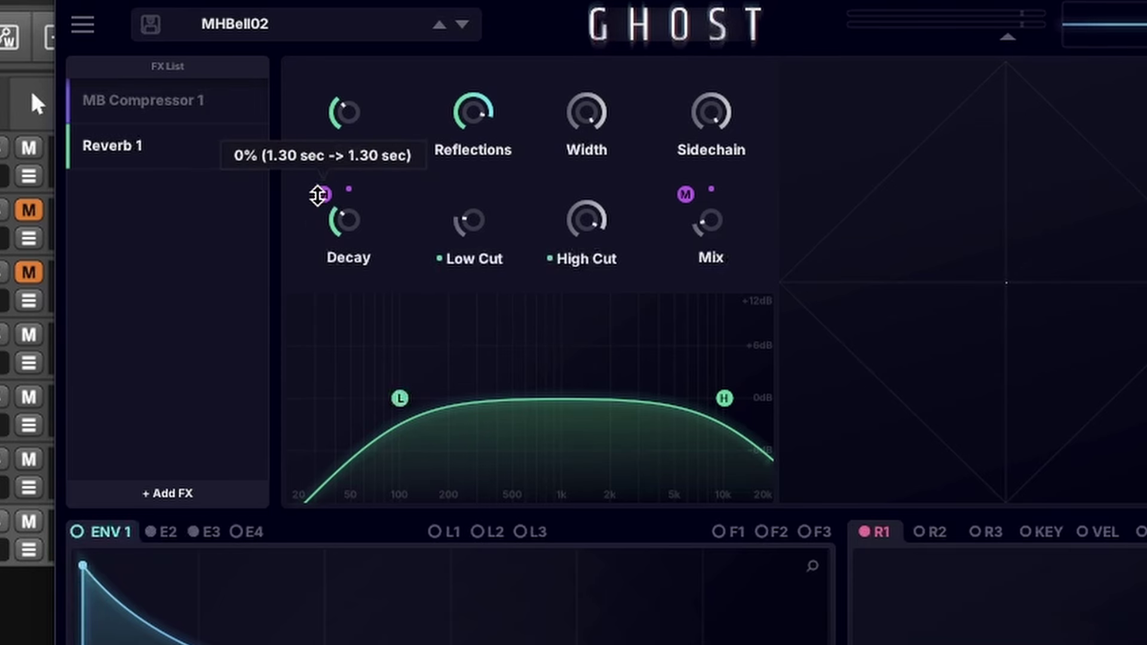
drag(323, 196, 334, 119)
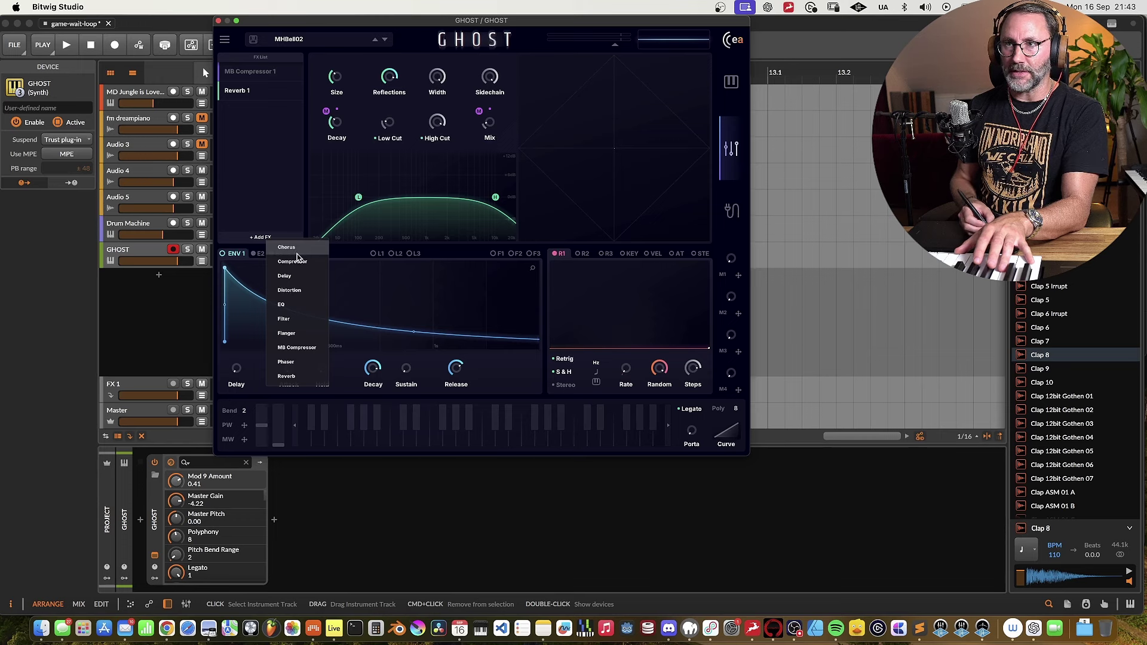
click(295, 249)
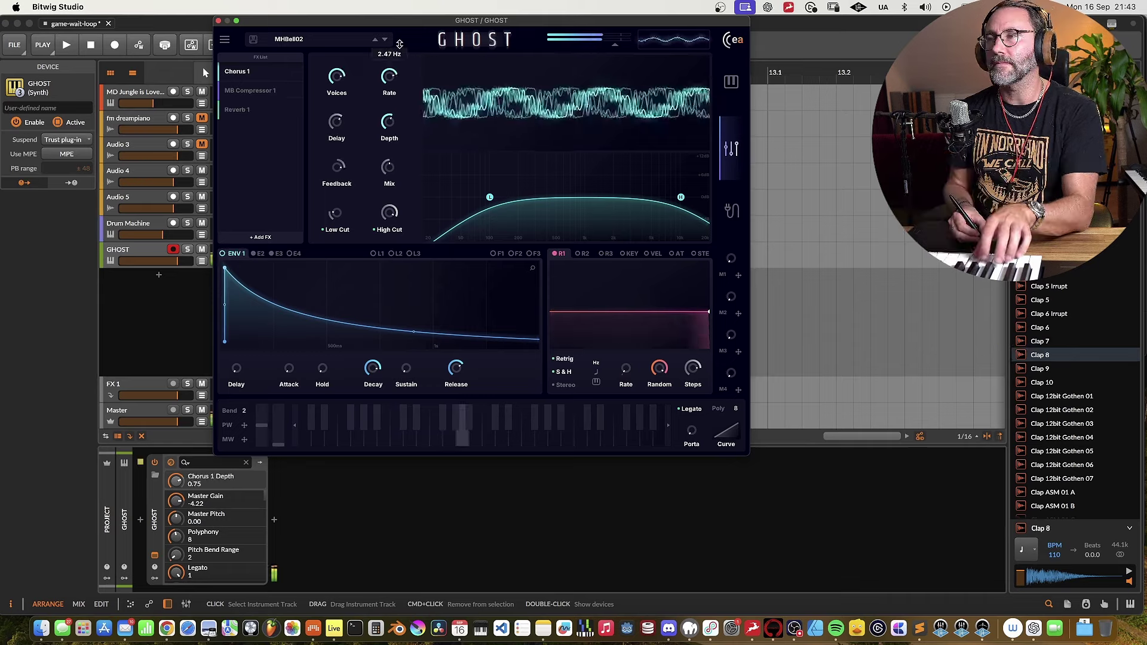
drag(398, 44, 406, 8)
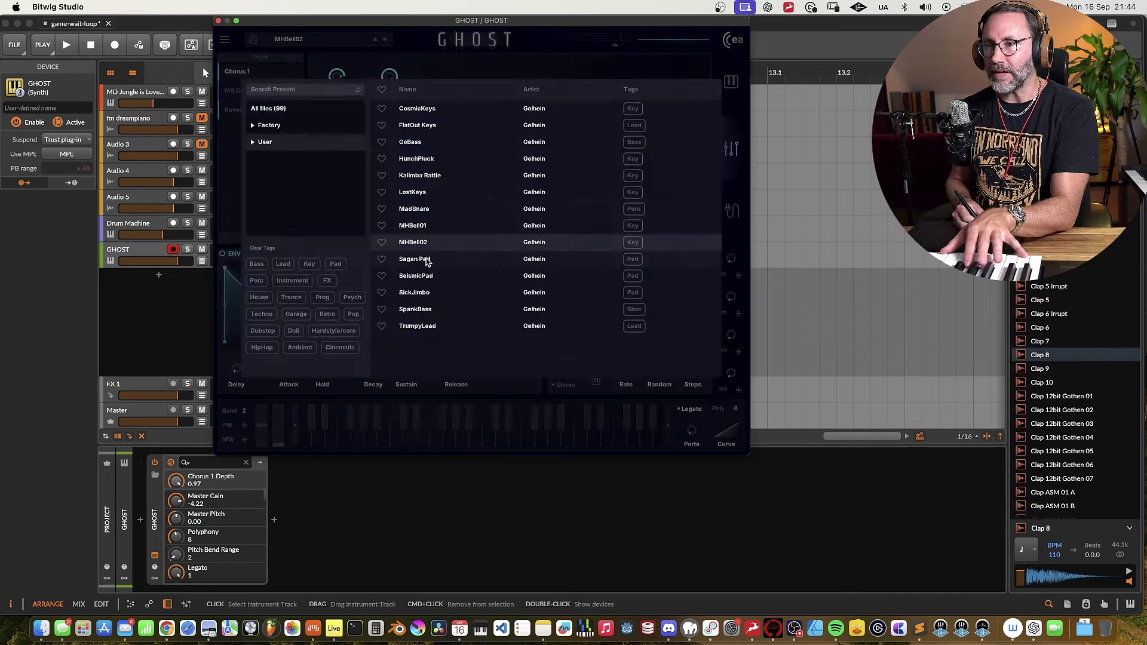
- Load the Sagan Pad preset and look through its envelope, LFO and frequency modulators
click(424, 265)
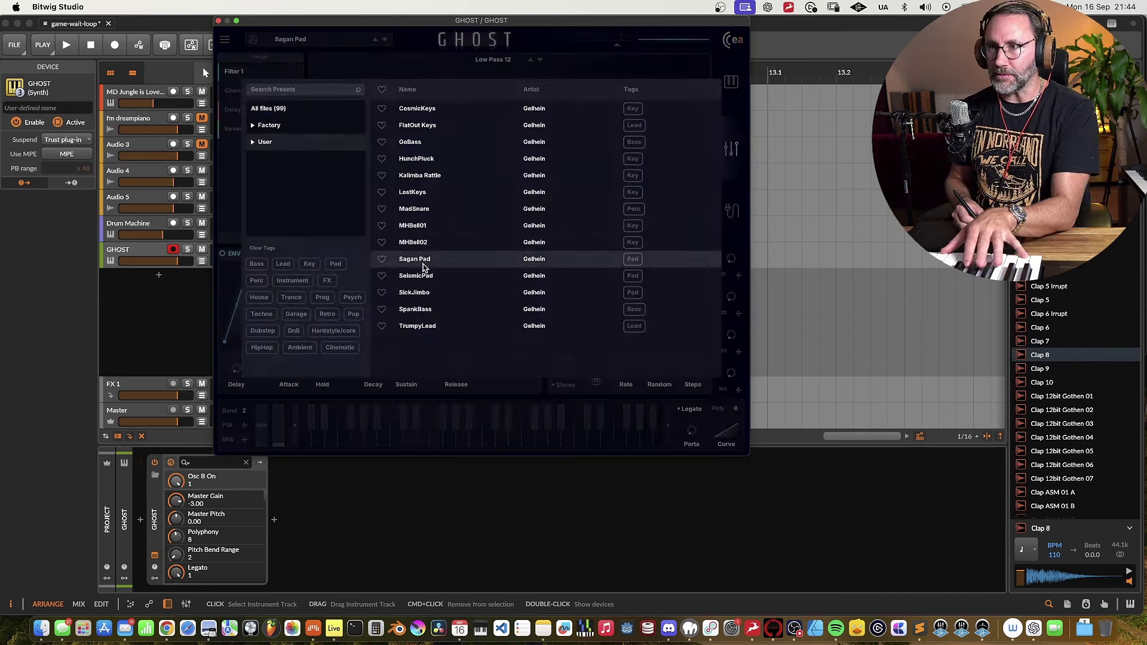
click(411, 63)
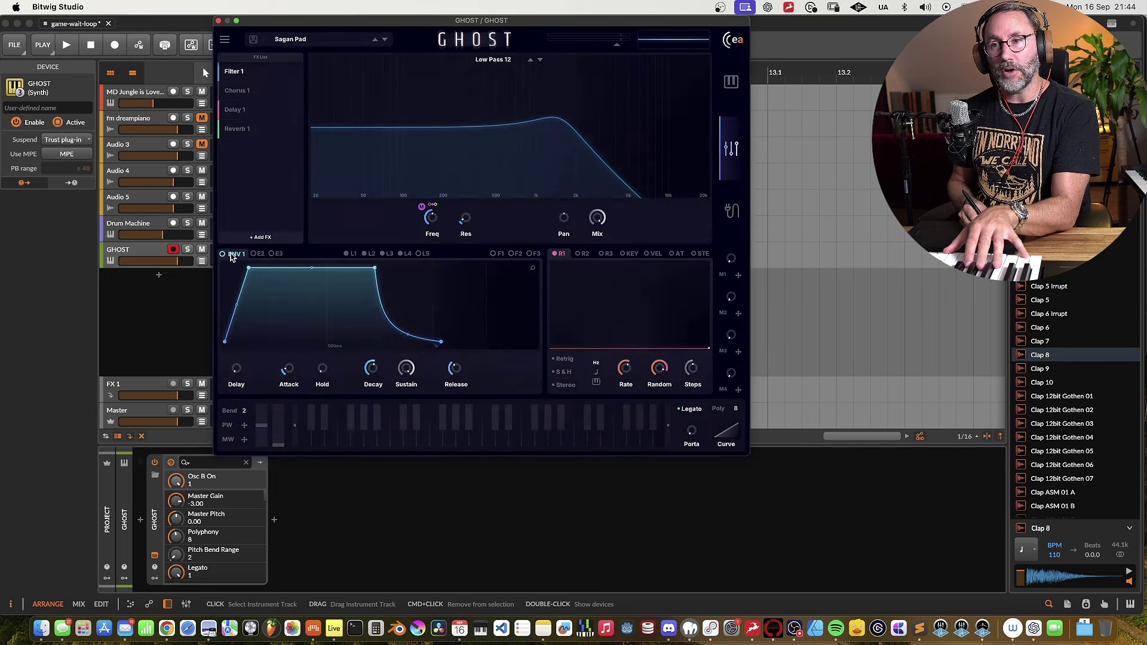
click(258, 255)
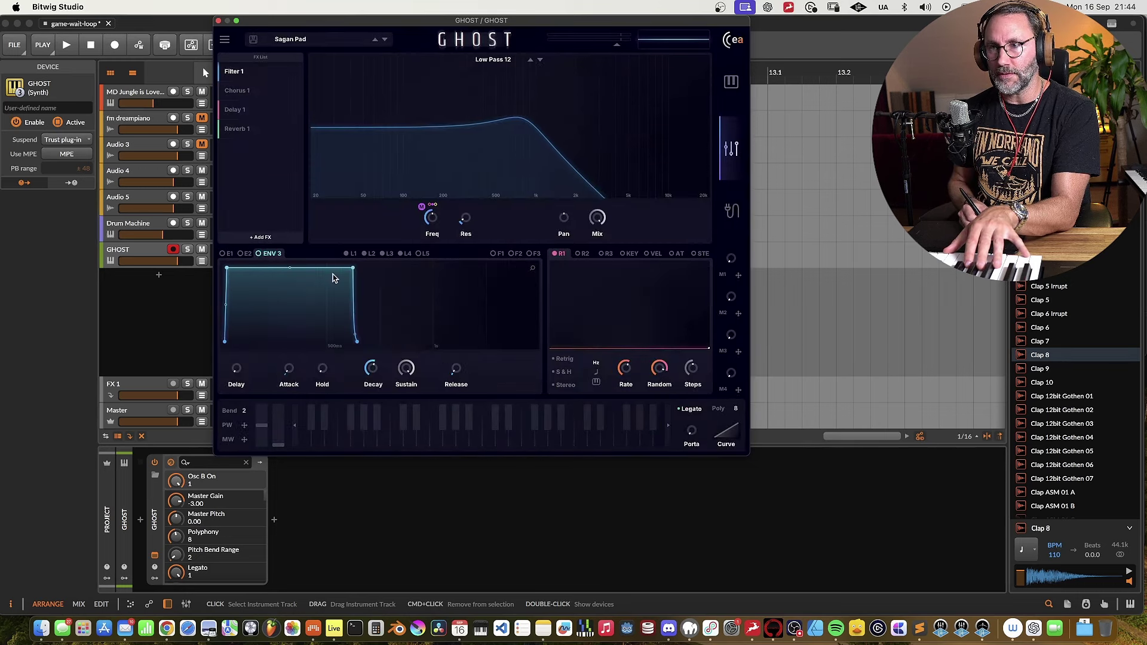
click(350, 254)
click(371, 254)
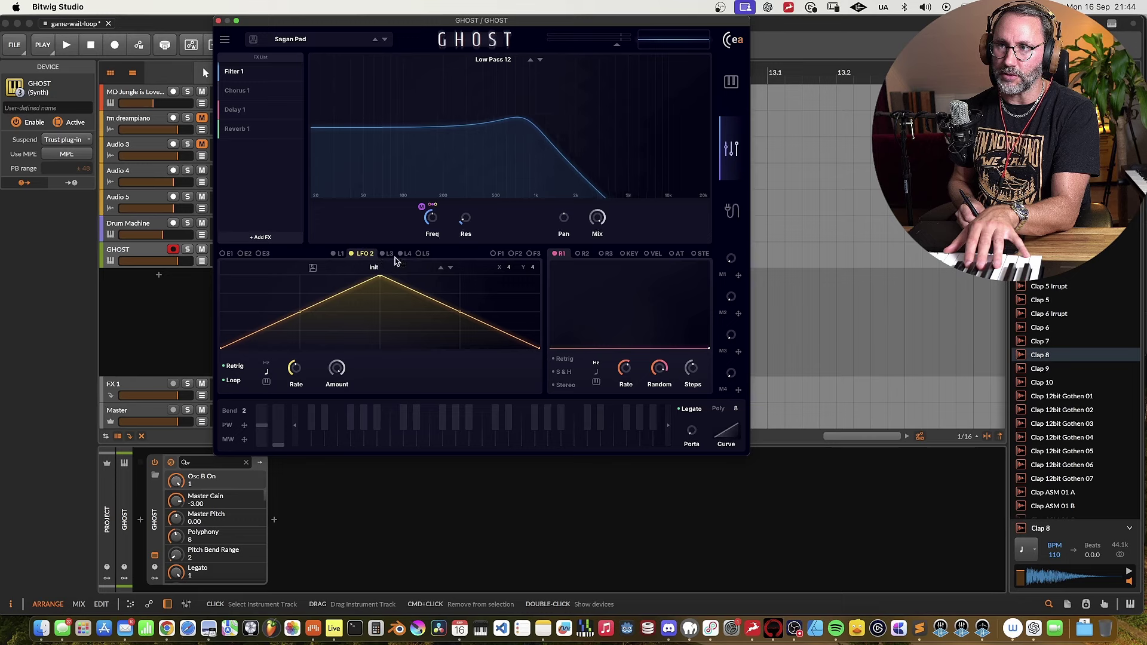
double_click(276, 317)
double_click(318, 306)
double_click(318, 305)
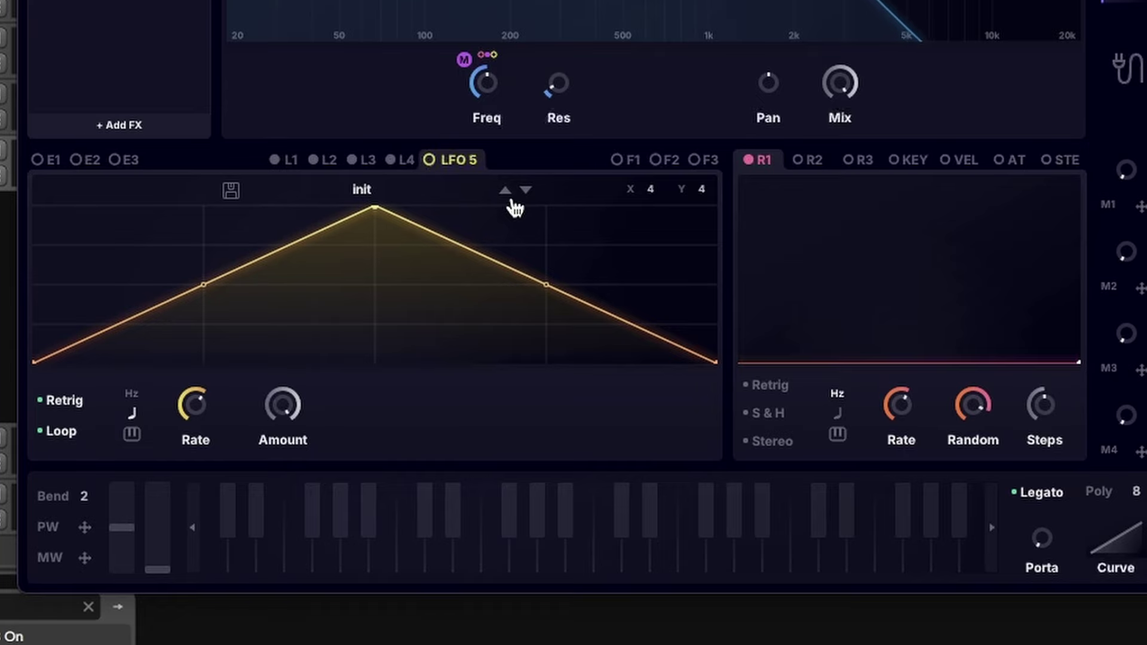
click(634, 169)
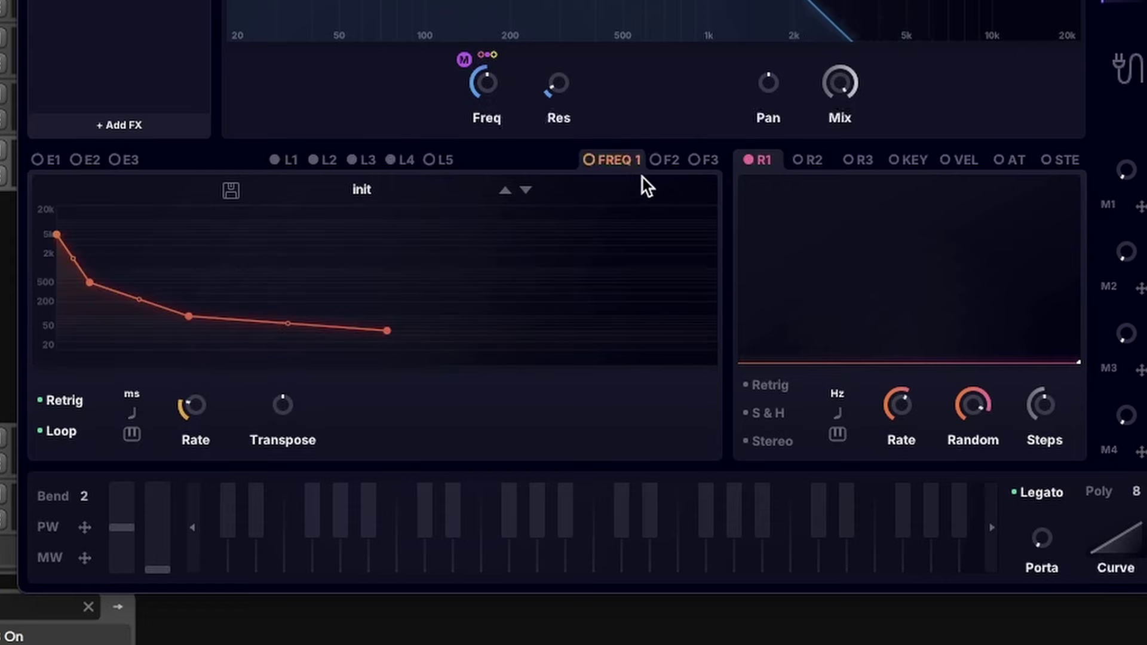
click(667, 160)
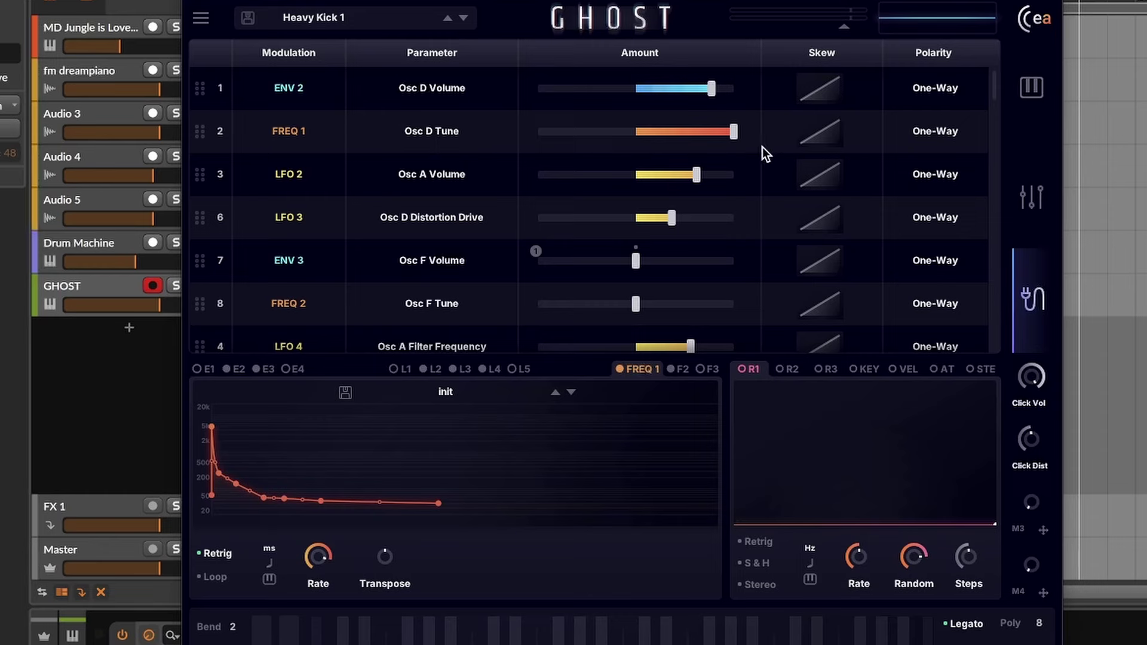
- Reshape the start of the FREQ 1 curve in the Heavy Kick 1 preset, moving an early point to about 94 Hz
mouse_move(224, 477)
mouse_down()
mouse_move(245, 462)
mouse_move(204, 469)
mouse_move(217, 489)
mouse_up()
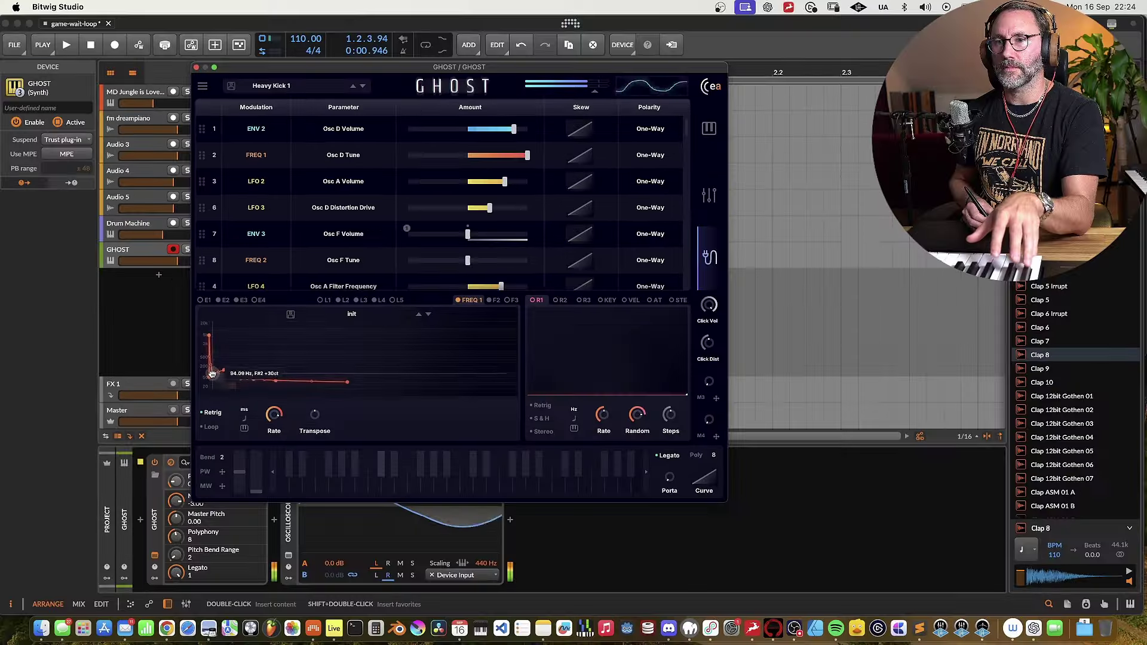
drag(212, 373, 213, 375)
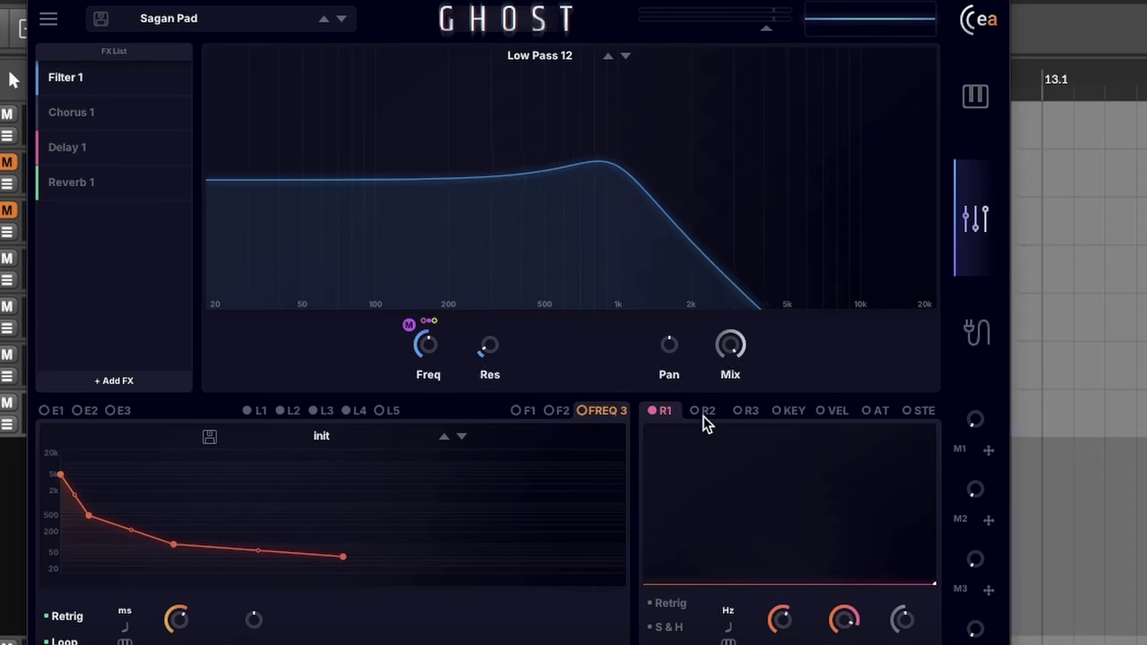
- View Sagan Pad's R2 and R3 random modulators and its key, velocity and aftertouch curves
click(705, 414)
click(748, 413)
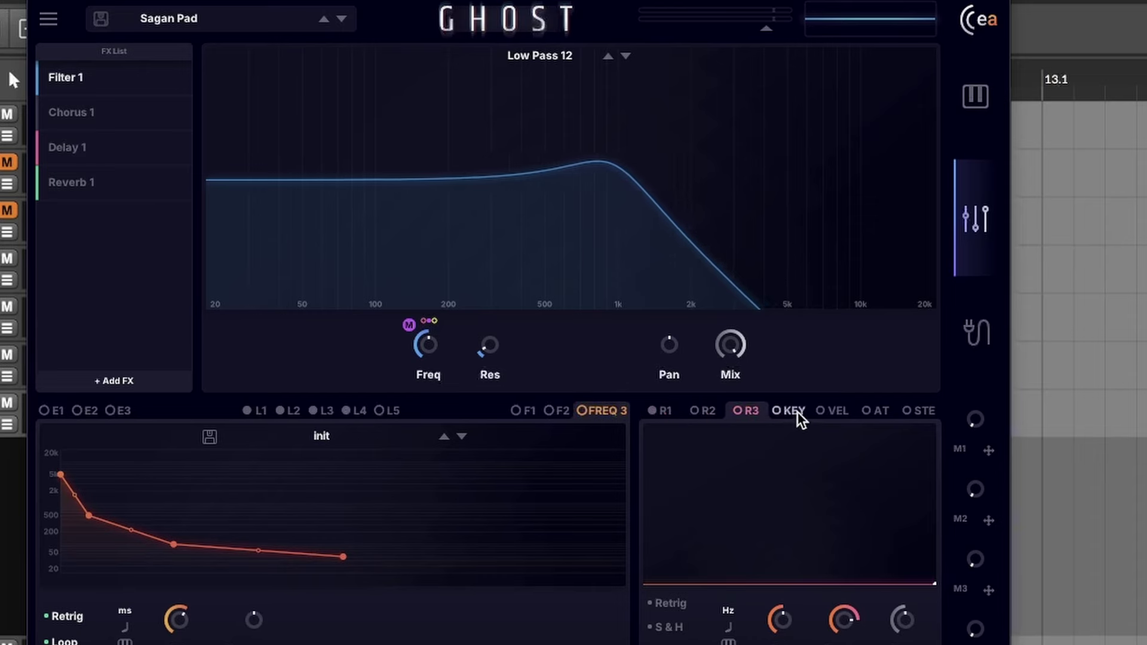
click(796, 413)
click(834, 411)
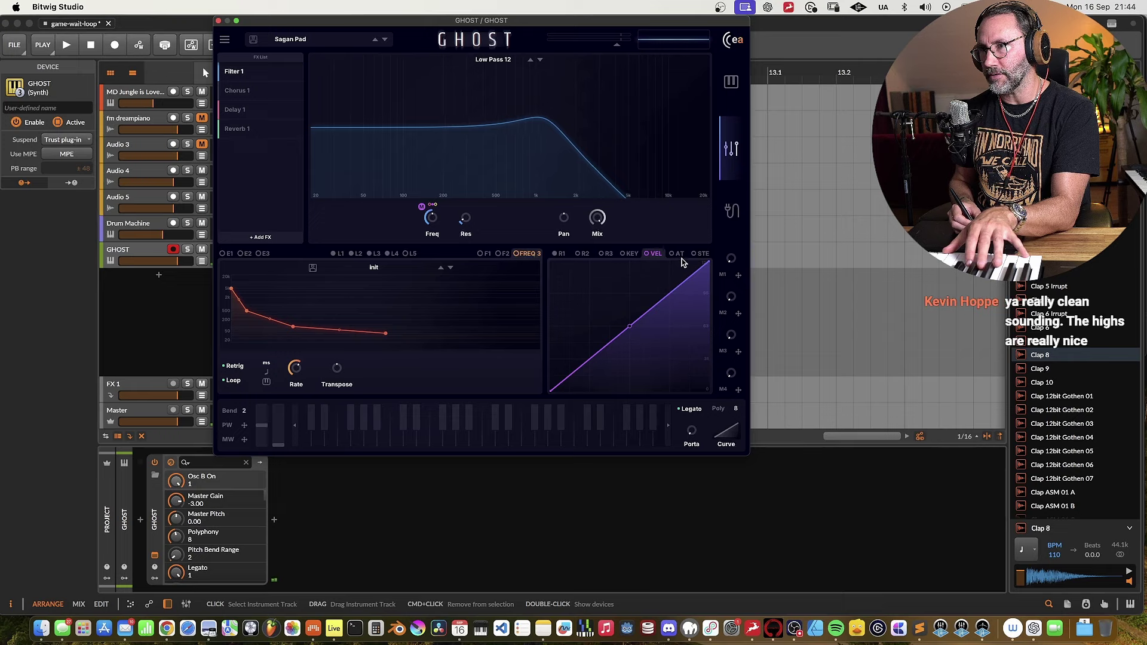
click(679, 254)
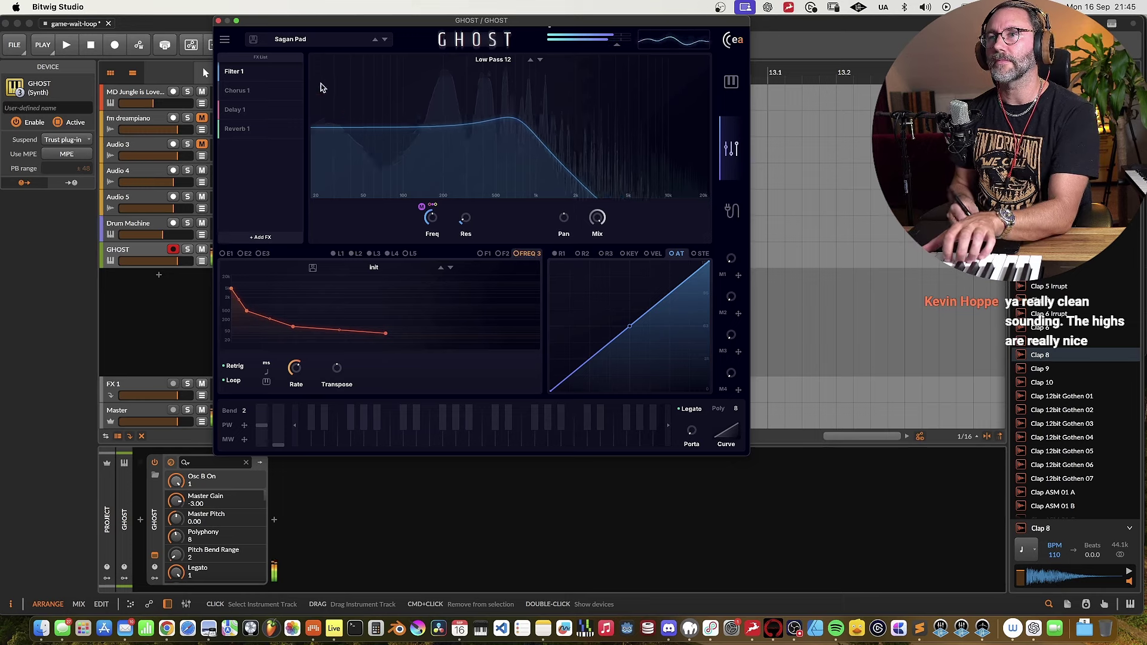
- Show Sagan Pad's Chorus 1 settings and look through the preset's list of modulation assignments
click(239, 90)
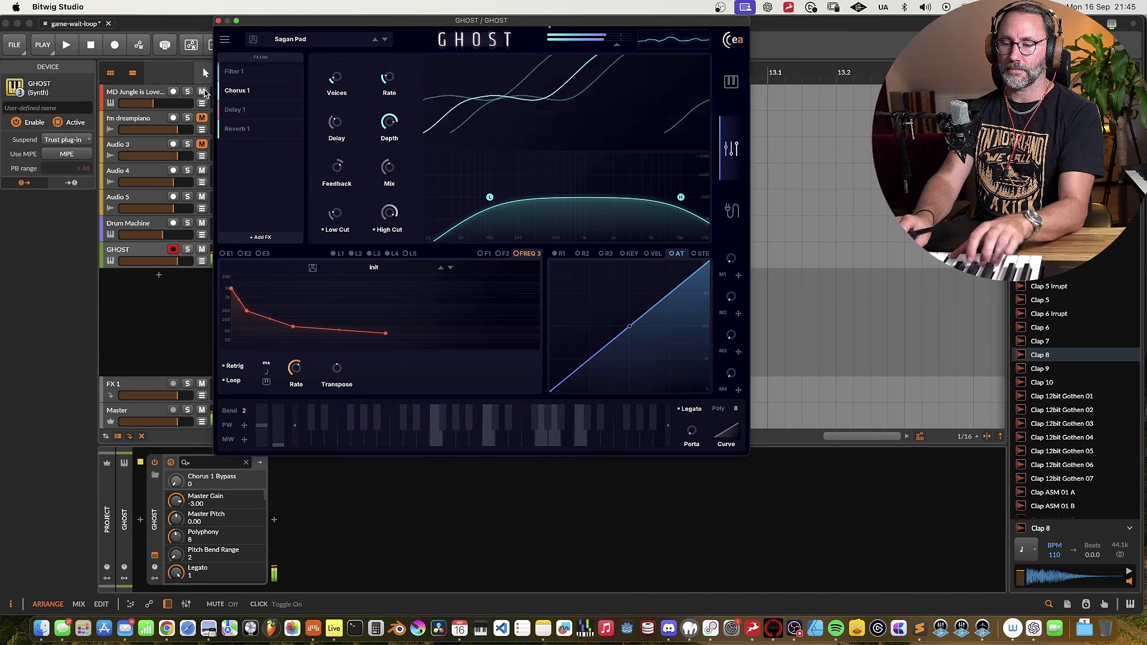
click(732, 237)
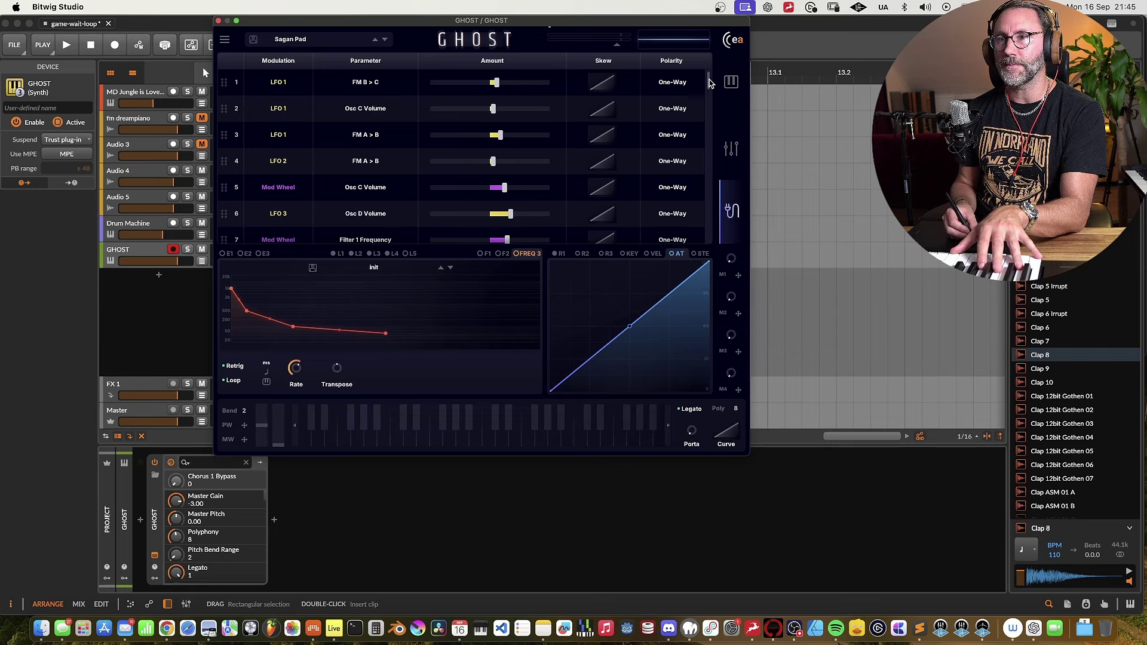
drag(710, 85, 710, 94)
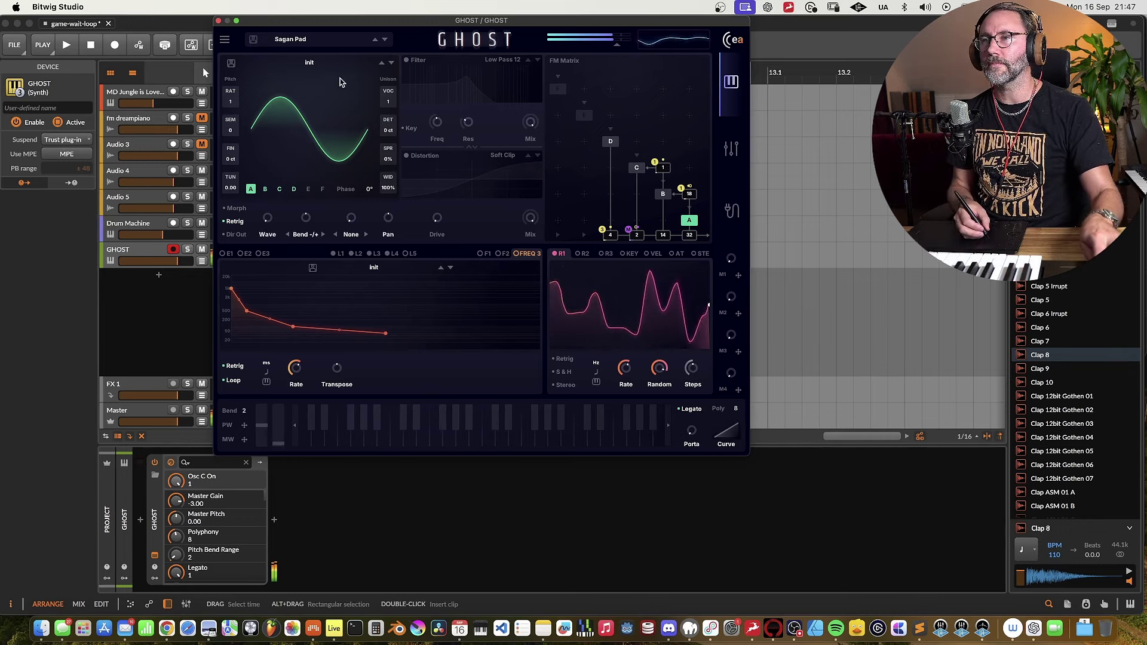
- Load the SeismicPad preset from the preset browser and return to its oscillator view
click(301, 41)
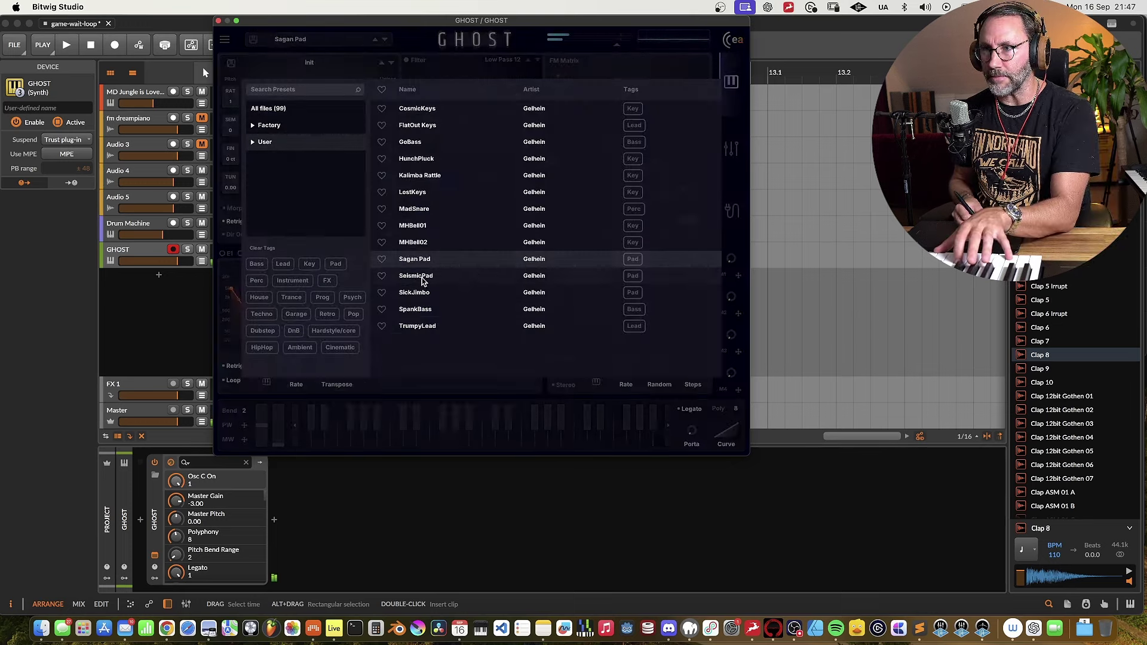
click(425, 281)
click(429, 47)
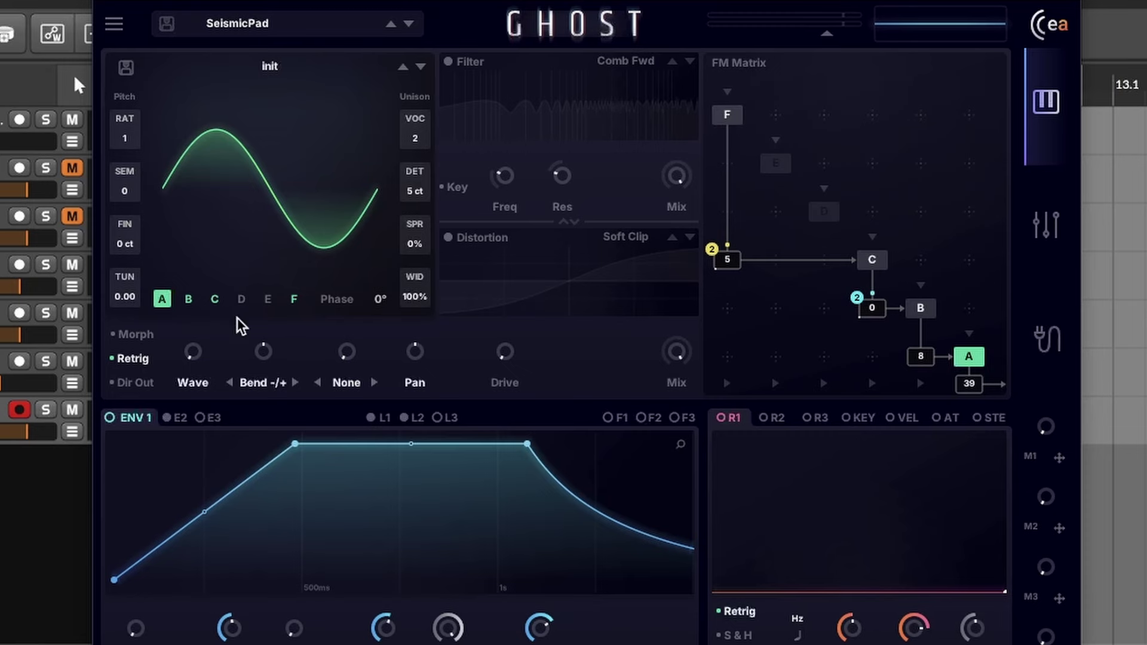
- Inspect oscillators F and C of SeismicPad and try varying the FM amount from F to C
click(294, 299)
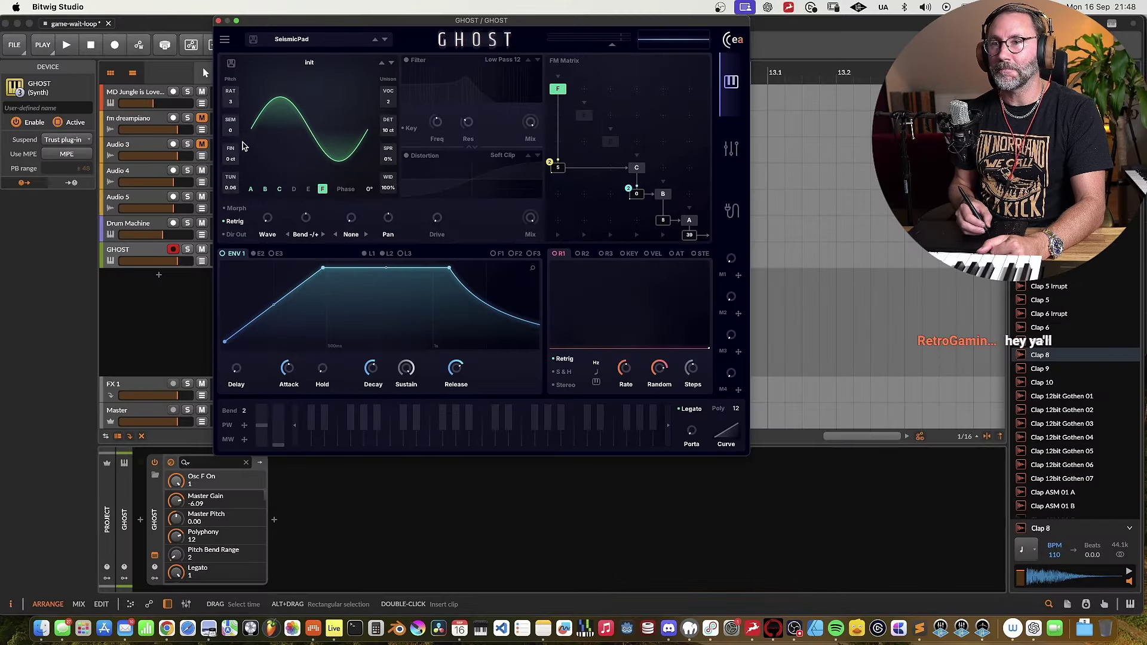
click(280, 190)
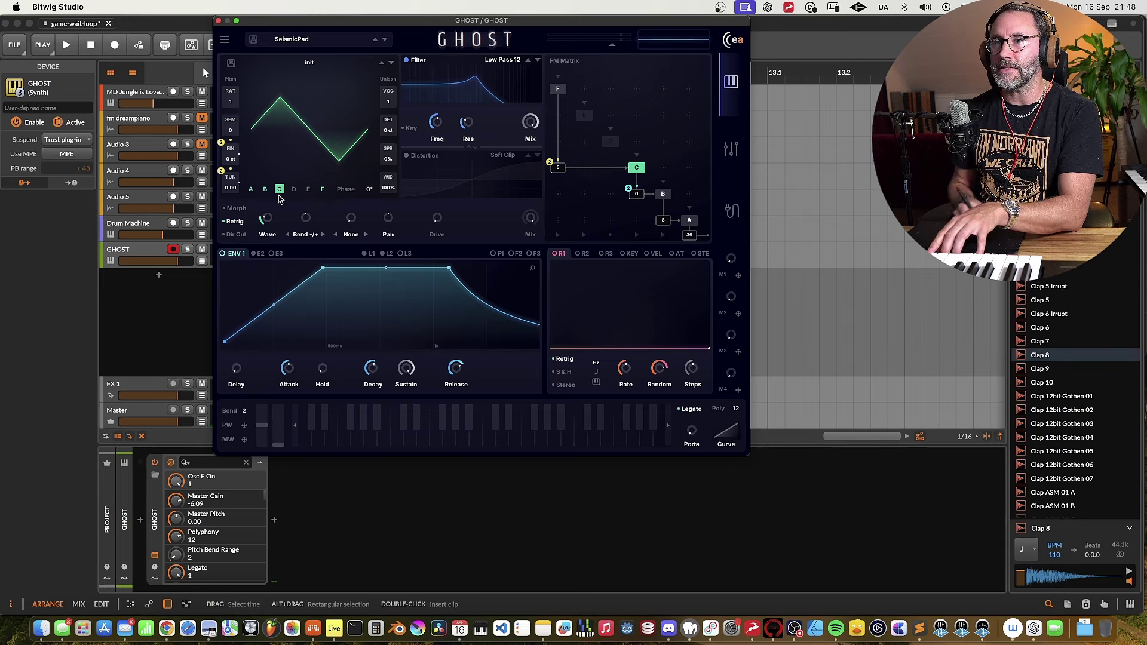
click(322, 190)
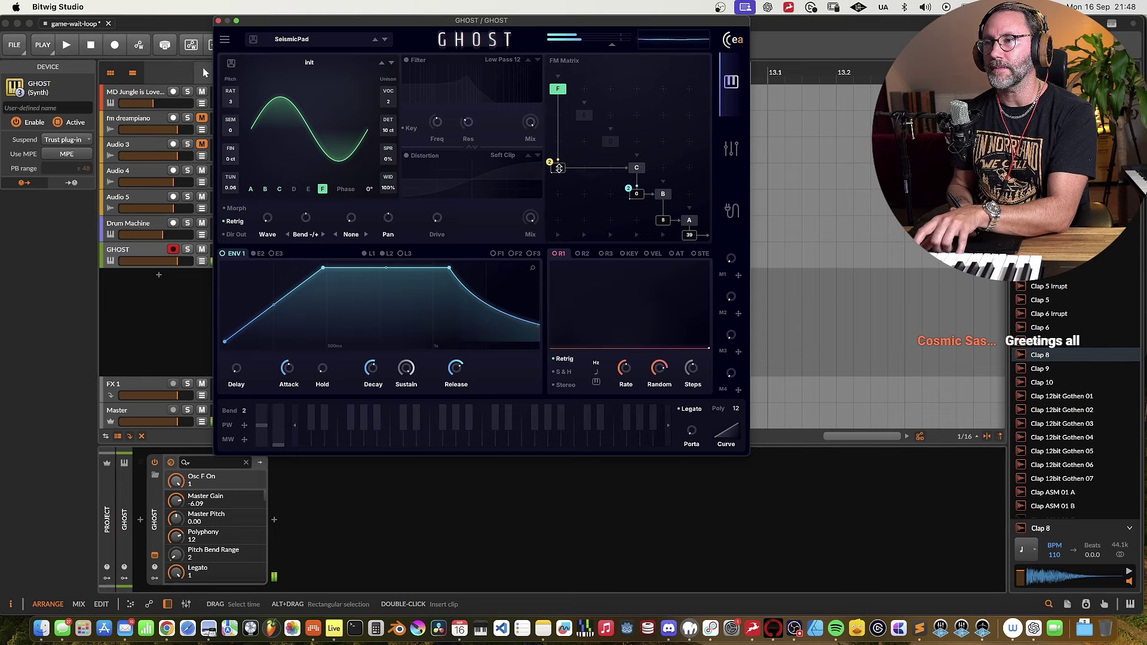
mouse_move(558, 168)
mouse_down()
mouse_move(563, 134)
mouse_move(576, 182)
mouse_move(571, 111)
mouse_move(574, 179)
mouse_up()
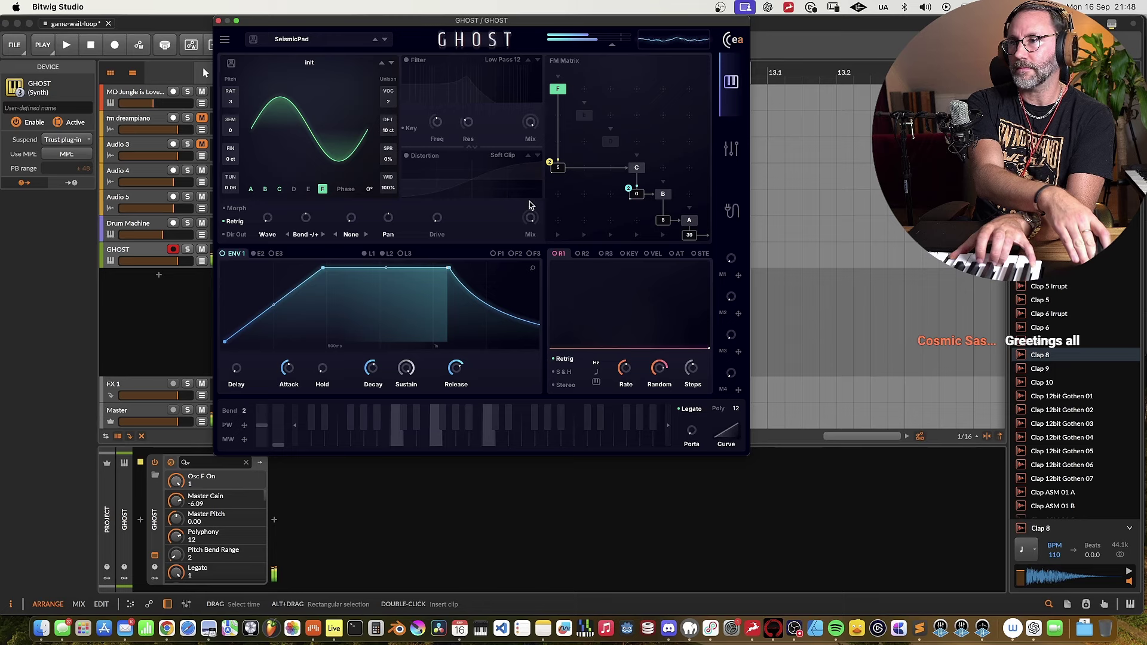
- Load the SickJimbo pad preset and close the preset browser to audition it
click(309, 41)
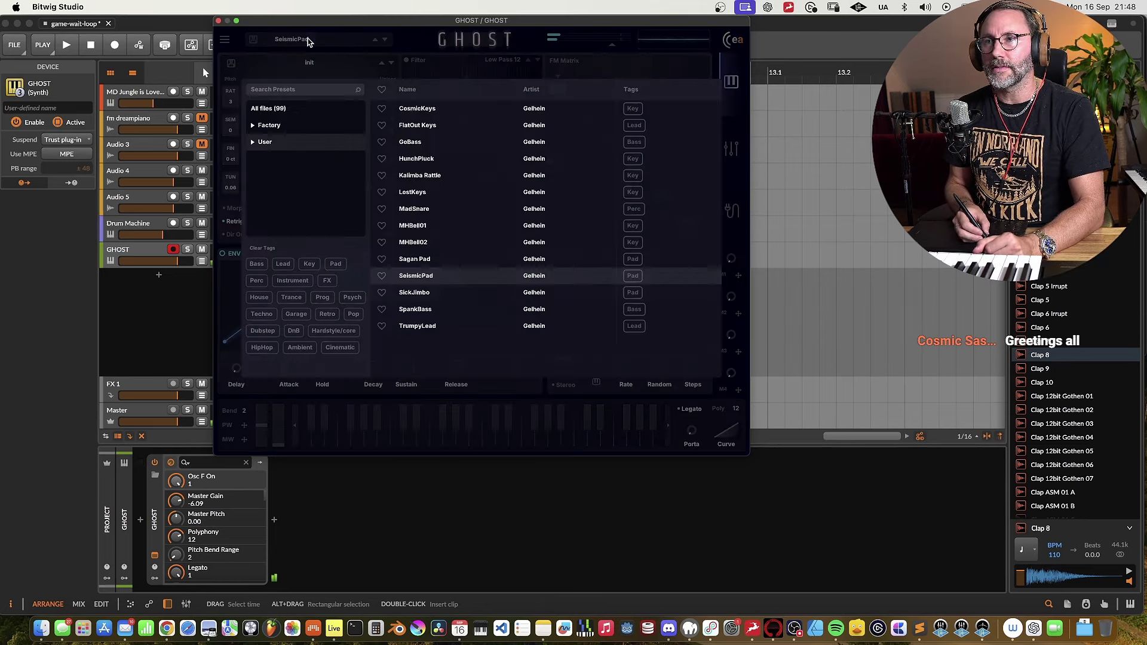
click(420, 294)
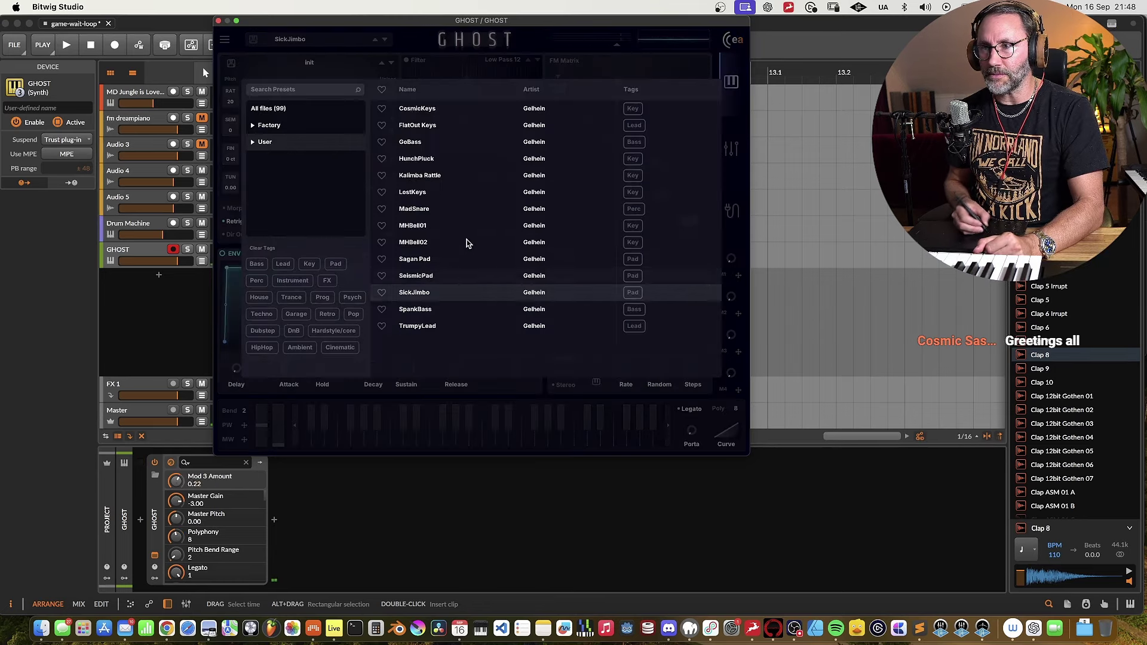
click(439, 43)
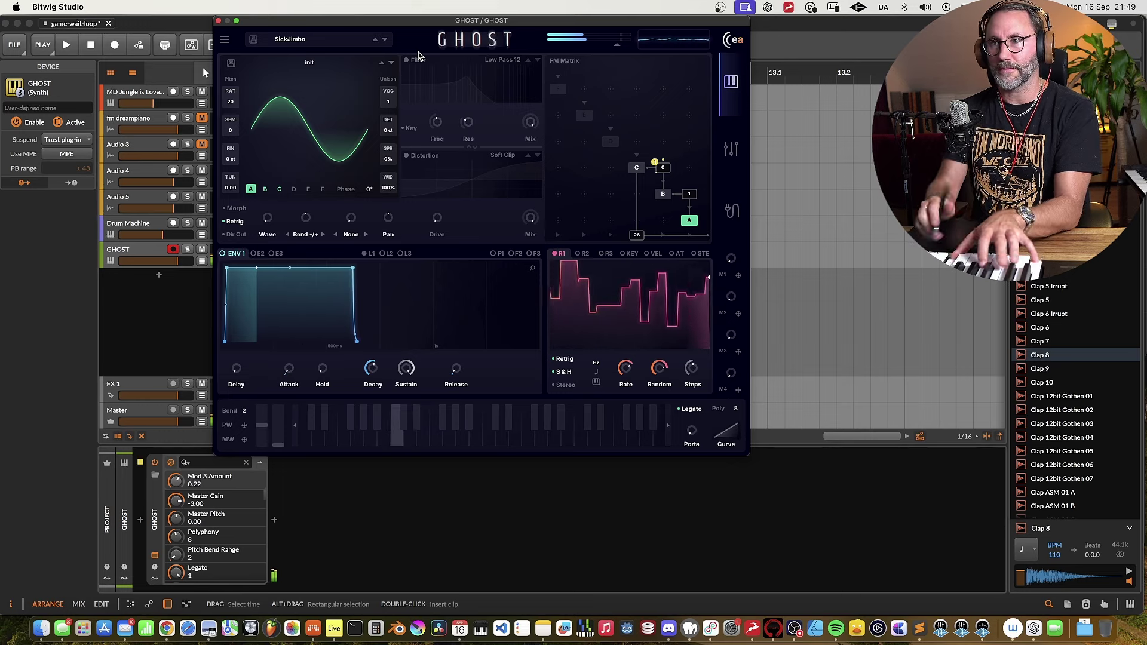
- Audition the SpankBass preset, and load the TrumpyLead preset
click(318, 42)
click(450, 308)
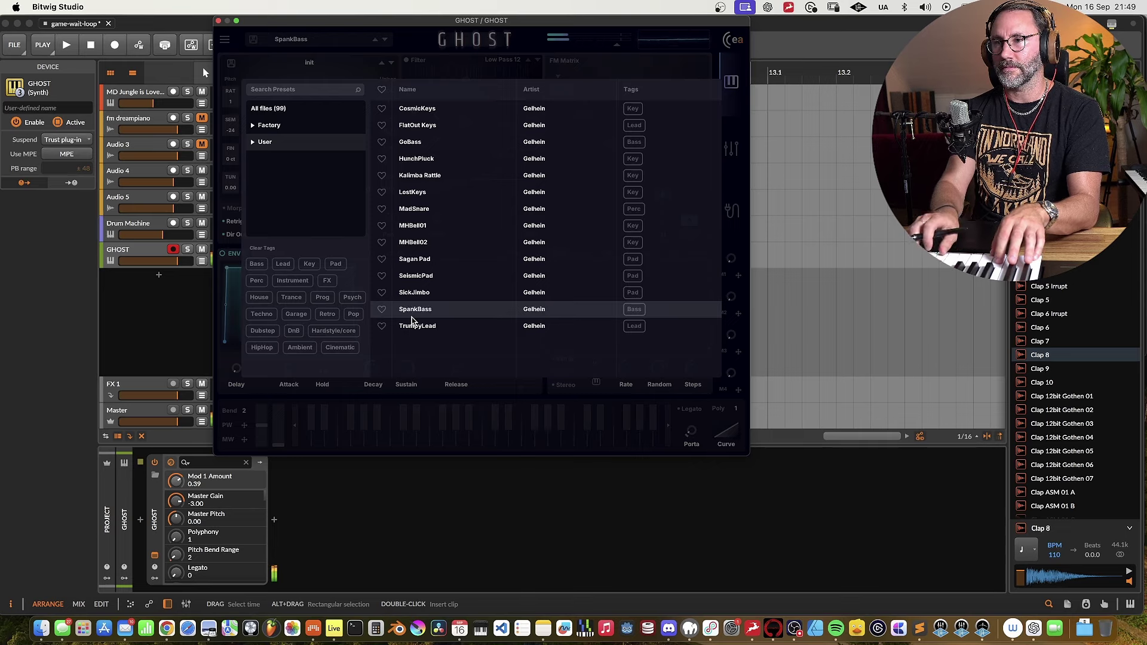
click(439, 329)
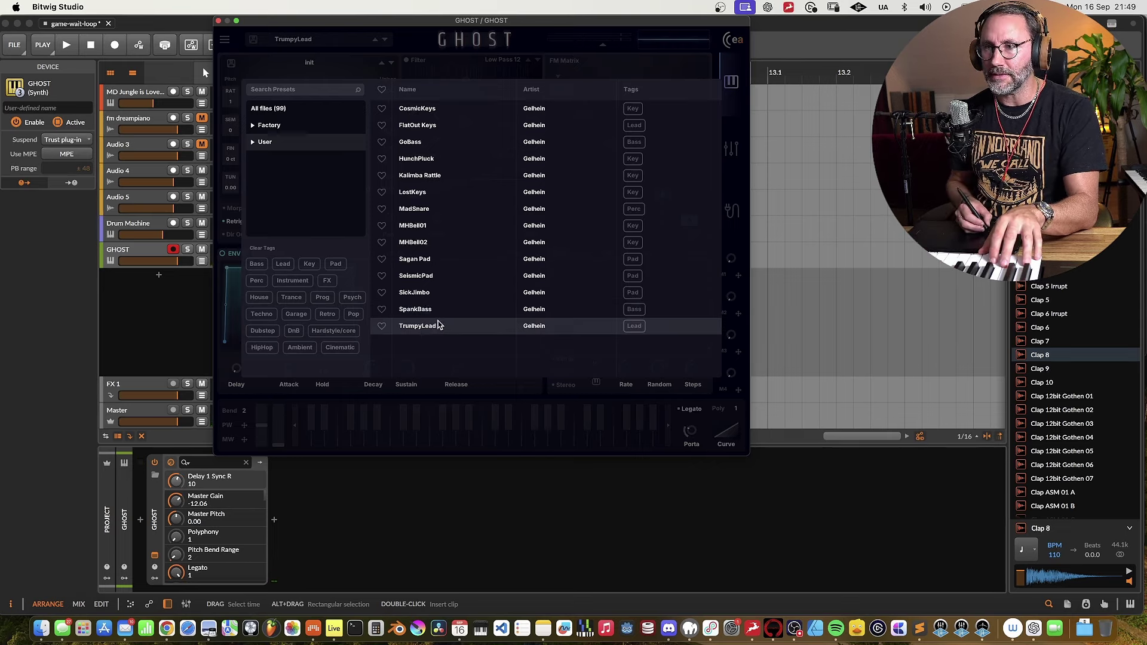
click(348, 66)
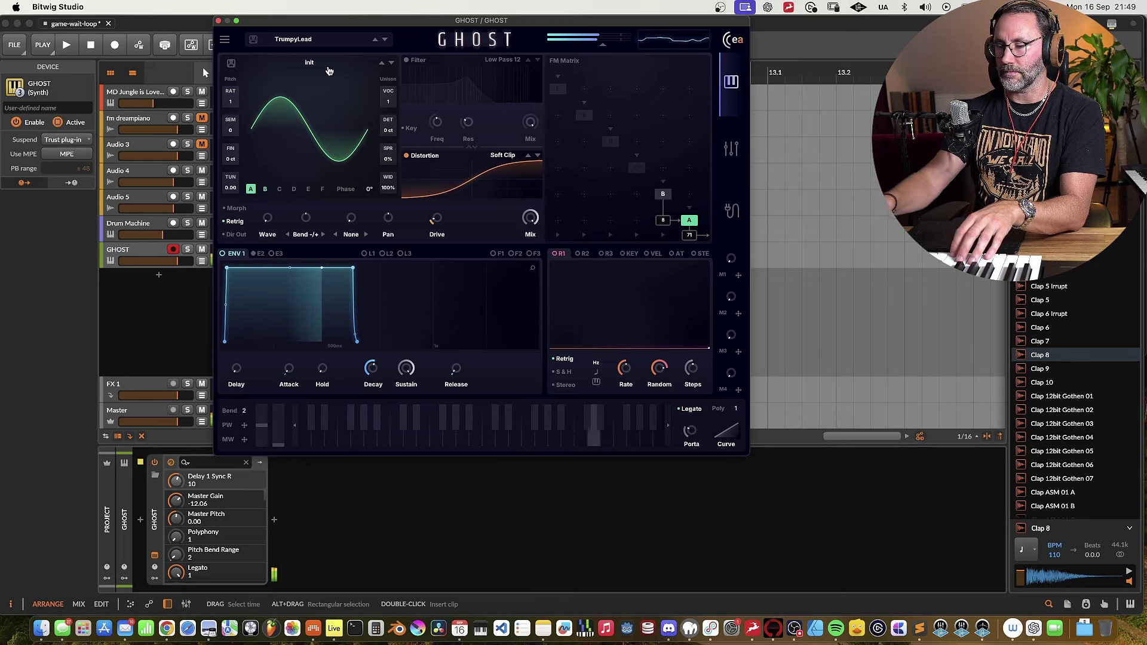
- Switch from TrumpyLead back to the SeismicPad preset and close the preset browser
click(300, 40)
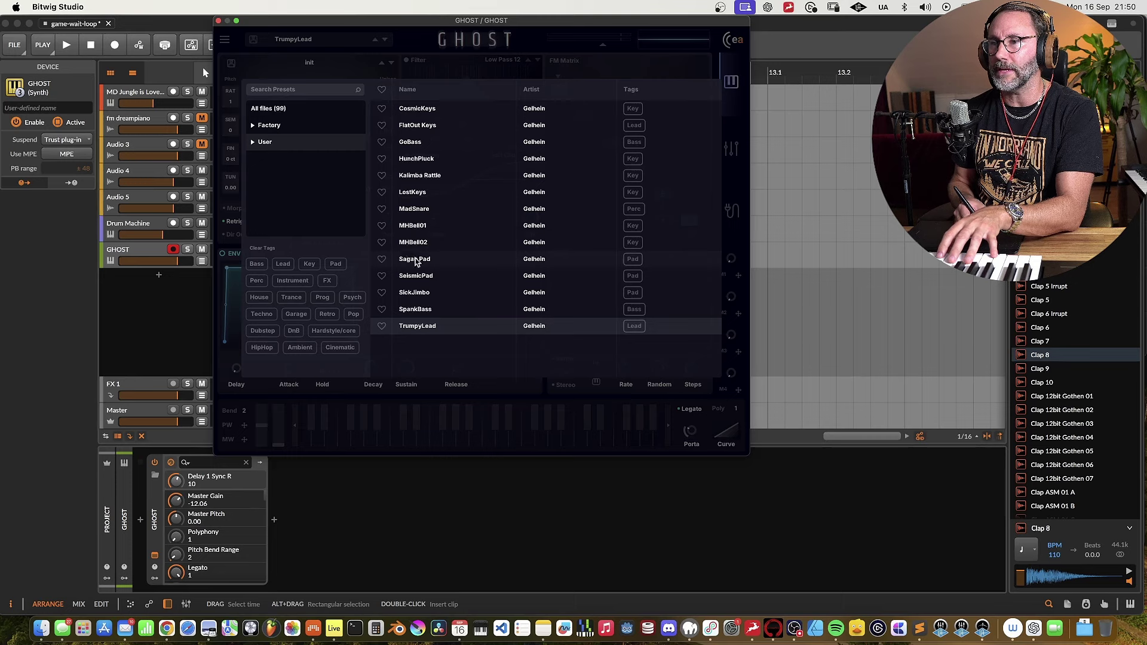
click(402, 273)
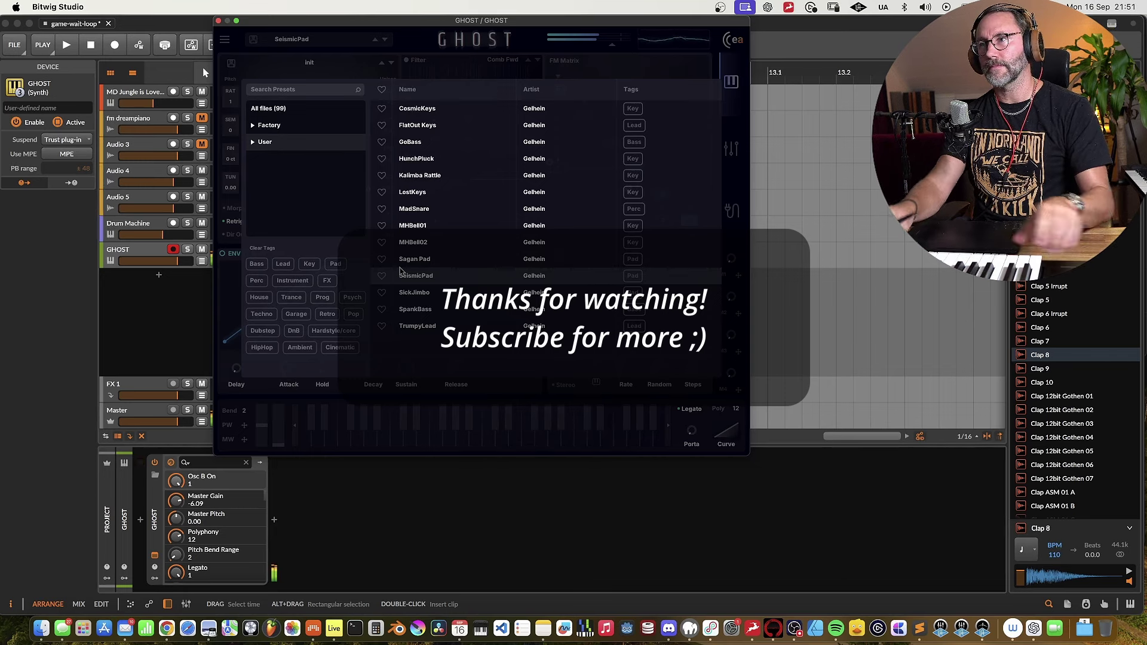
click(419, 45)
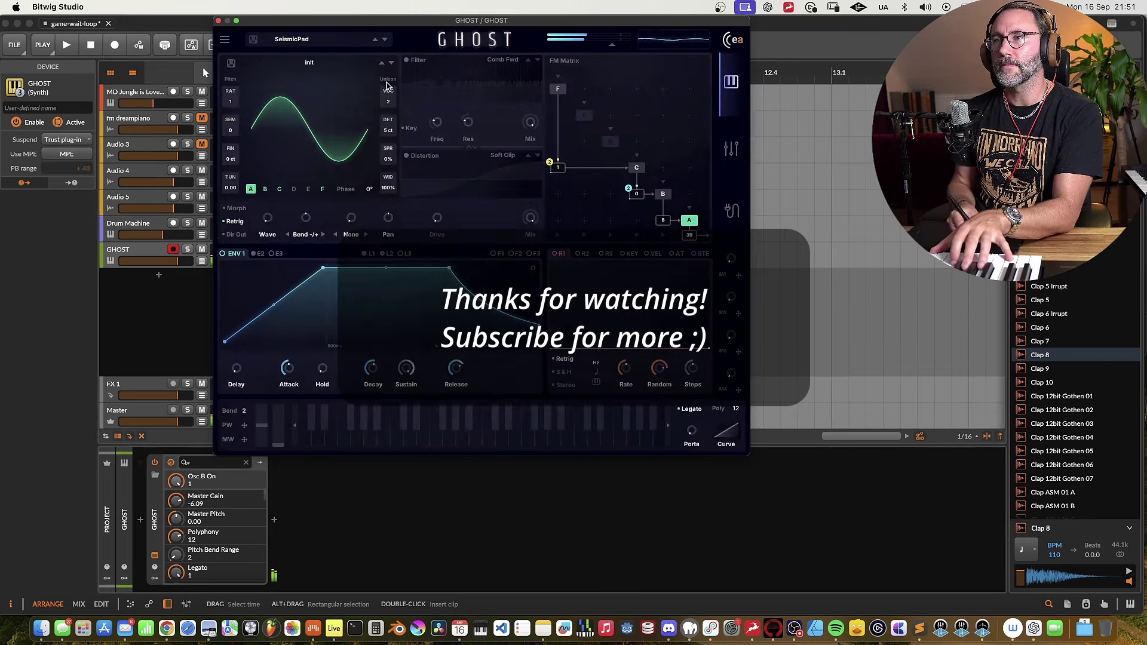